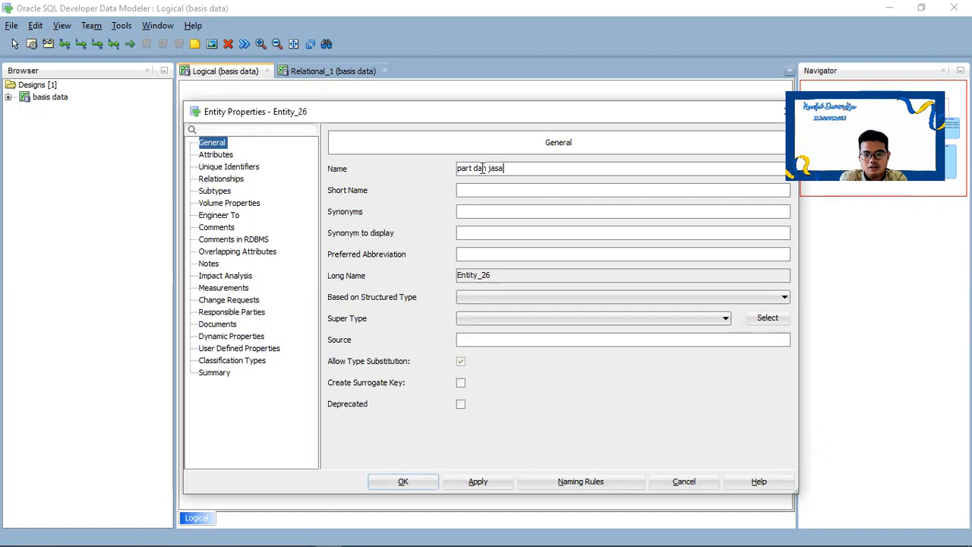
Apply the entity name "part dan jasaa" and open the entity's attribute settings
{"action": "left_click", "coordinate": [482, 486]}
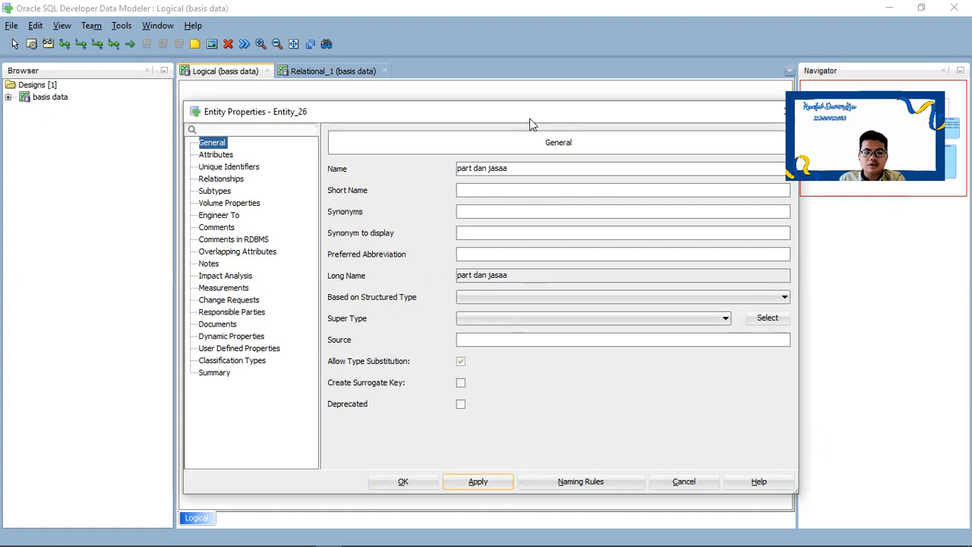
{"action": "left_click_drag", "start_coordinate": [530, 123], "coordinate": [497, 159]}
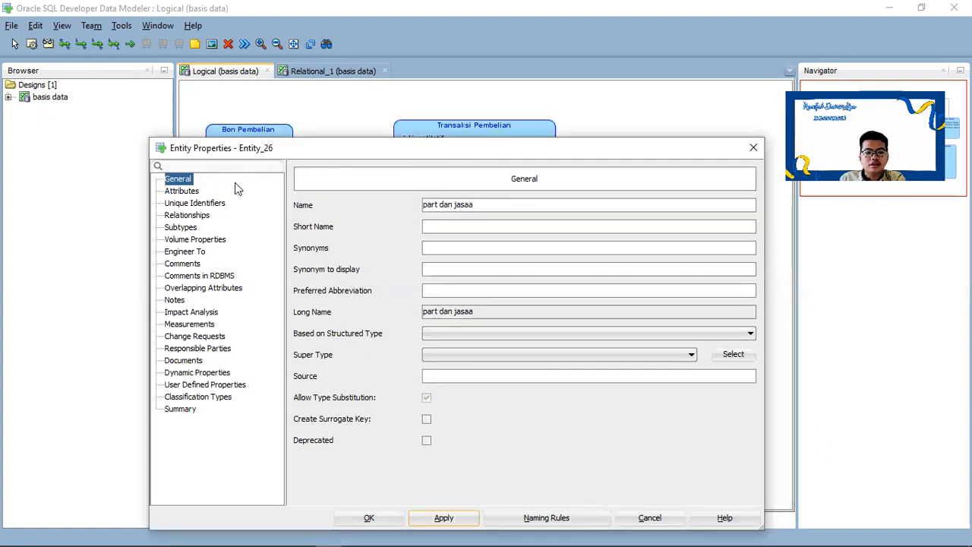
{"action": "left_click", "coordinate": [181, 192]}
{"action": "left_click_drag", "start_coordinate": [331, 150], "coordinate": [319, 83]}
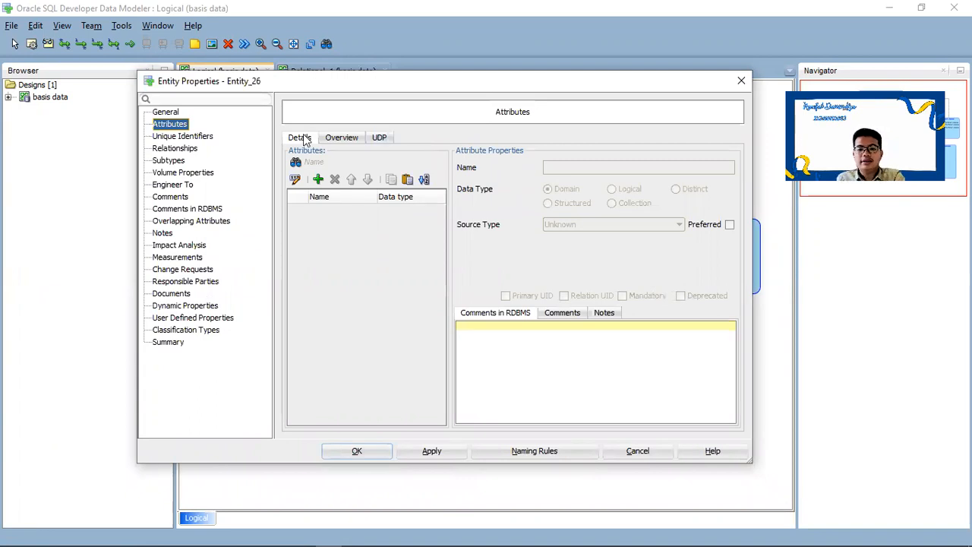
Add a first attribute to the entity and name it Kode_barangdanjasa
{"action": "left_click", "coordinate": [317, 183]}
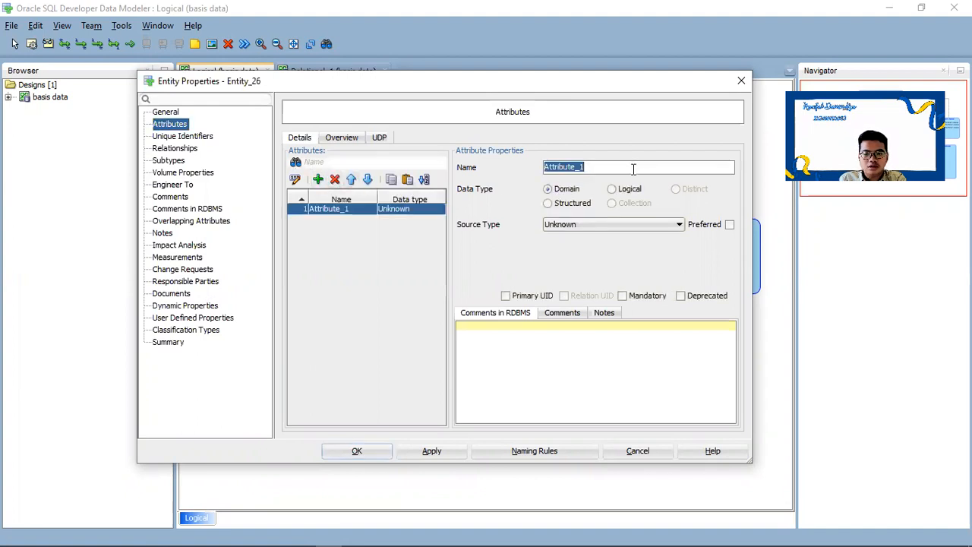
{"action": "left_click", "coordinate": [632, 167]}
{"action": "left_click_drag", "start_coordinate": [597, 167], "coordinate": [536, 170]}
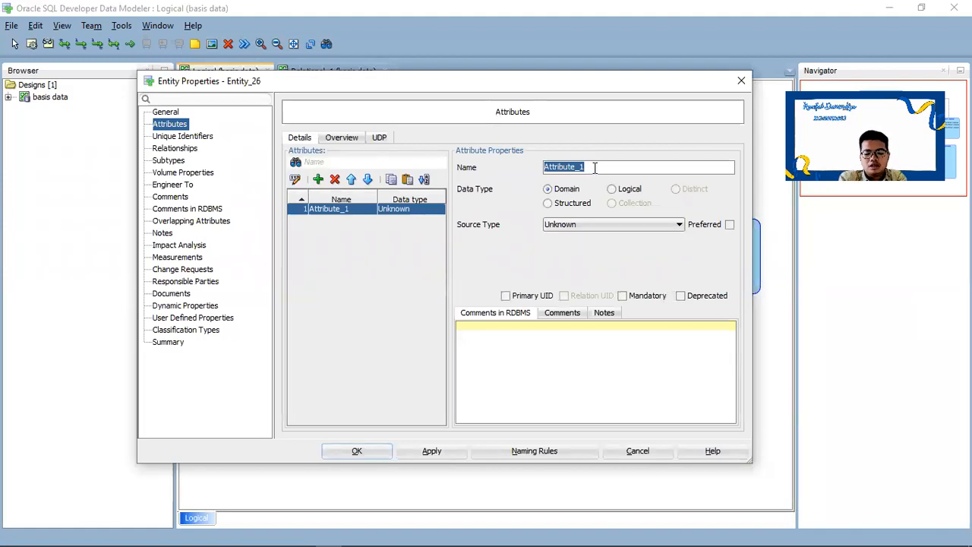
{"action": "type", "text": "Kode"}
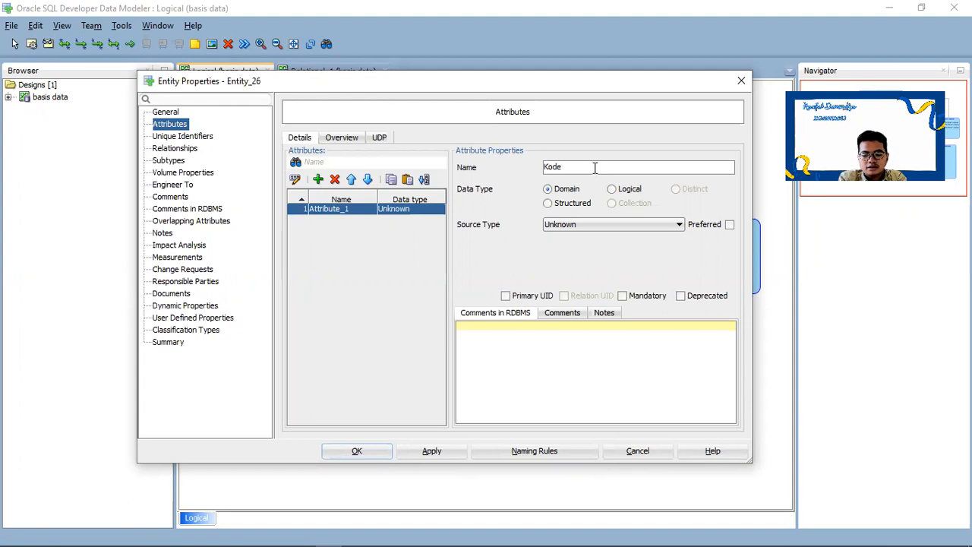
{"action": "type", "text": "_barangdin"}
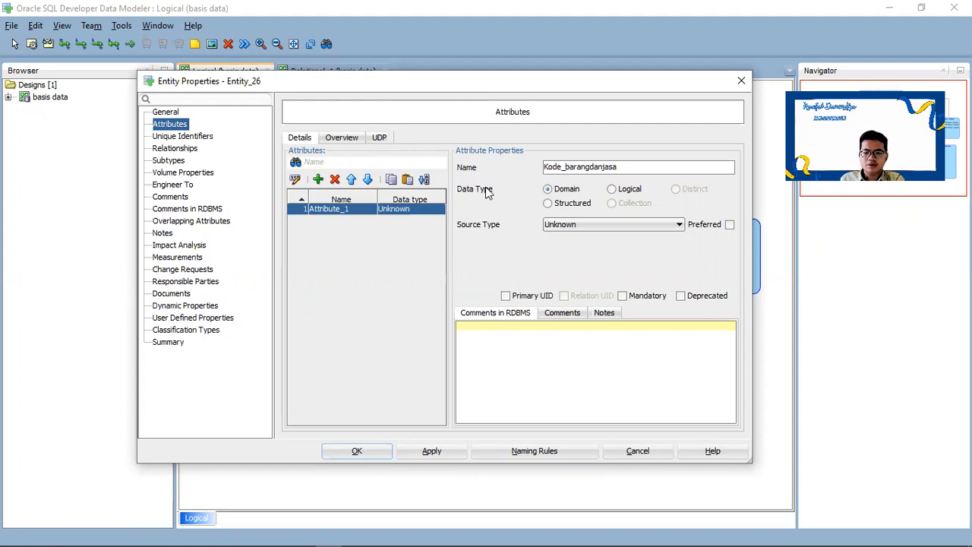
Give the code attribute the logical type VARCHAR, size 150 in CHAR units, make it the primary UID, and apply
{"action": "left_click", "coordinate": [614, 190]}
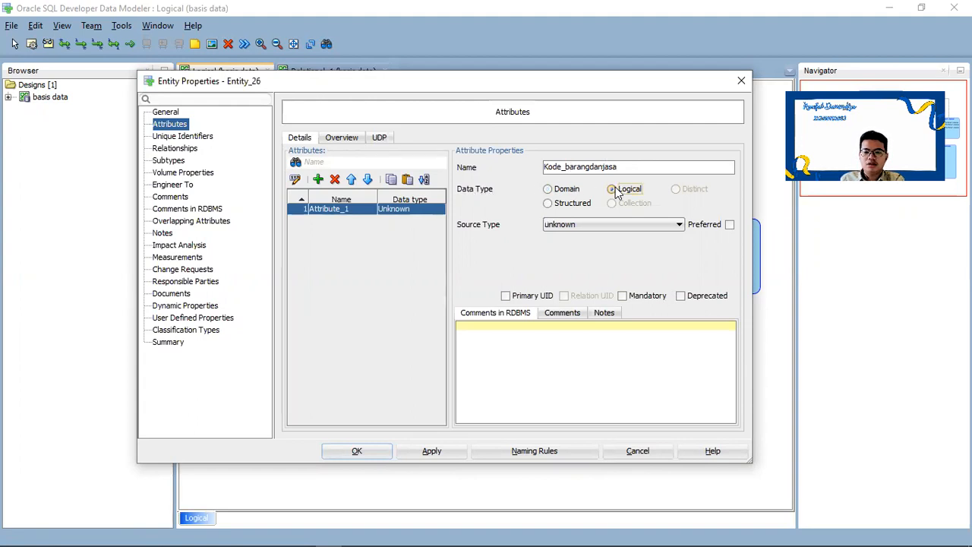
{"action": "left_click", "coordinate": [596, 225]}
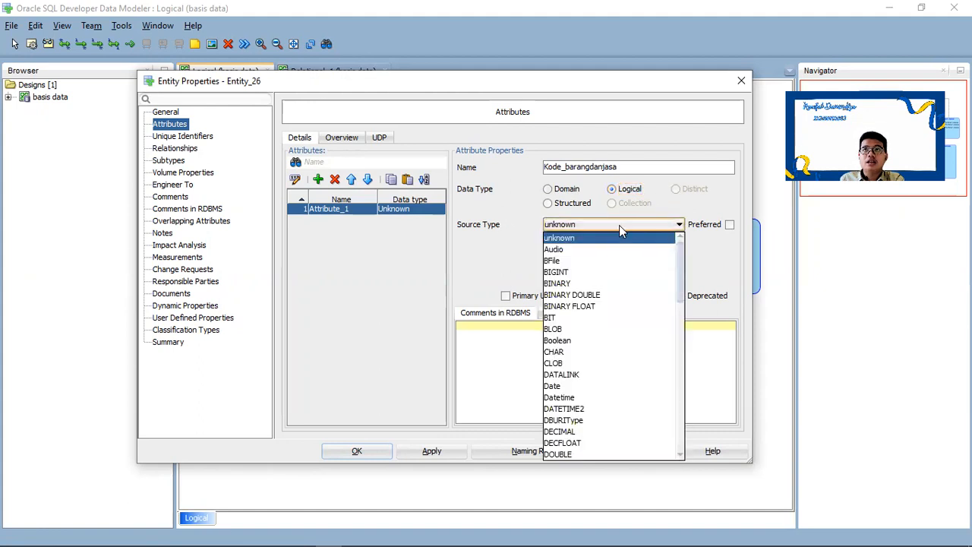
{"action": "scroll", "coordinate": [622, 249], "scroll_direction": "down", "scroll_amount": 15}
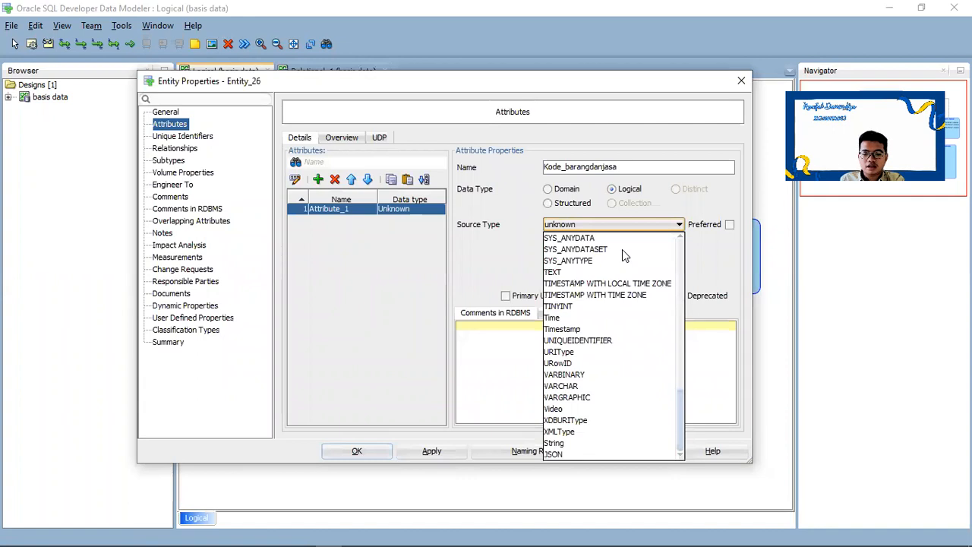
{"action": "left_click", "coordinate": [589, 385]}
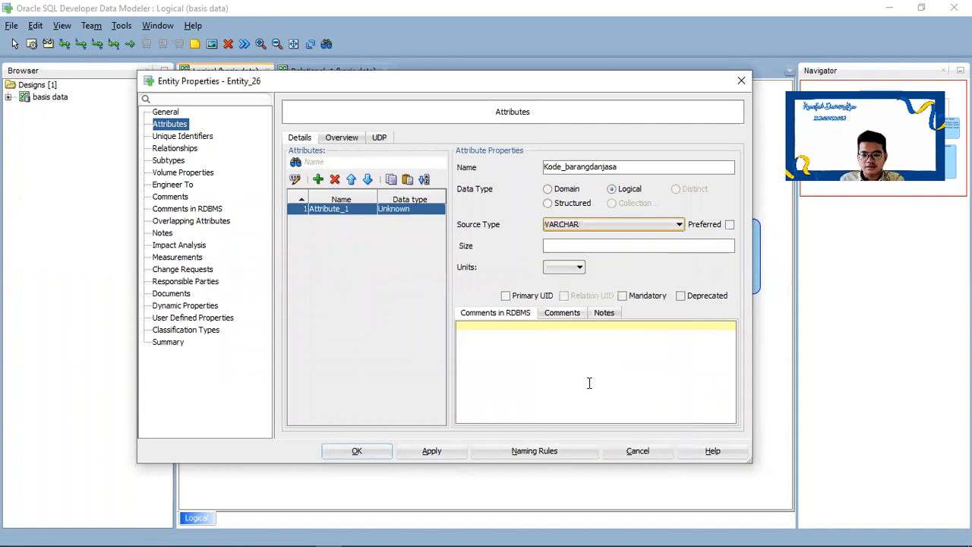
{"action": "left_click", "coordinate": [673, 248]}
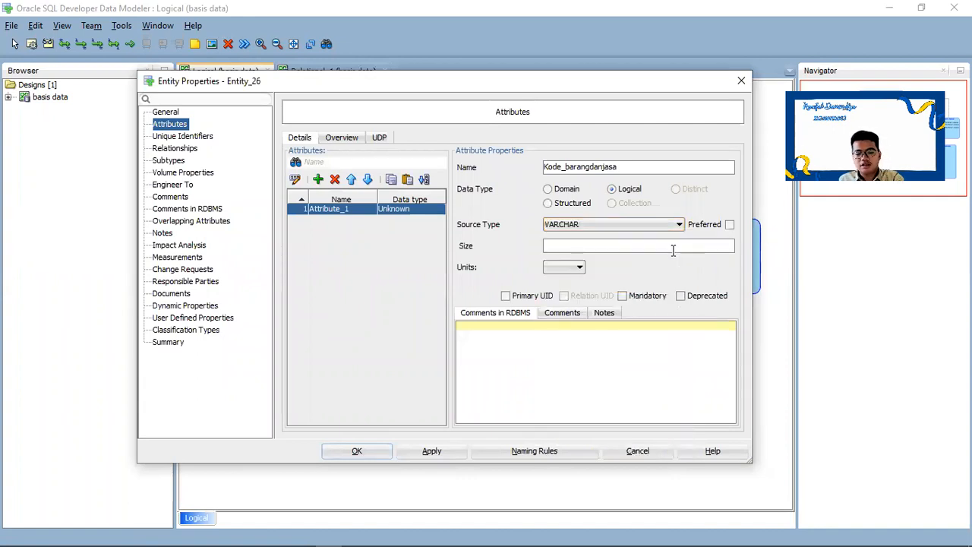
{"action": "type", "text": "150"}
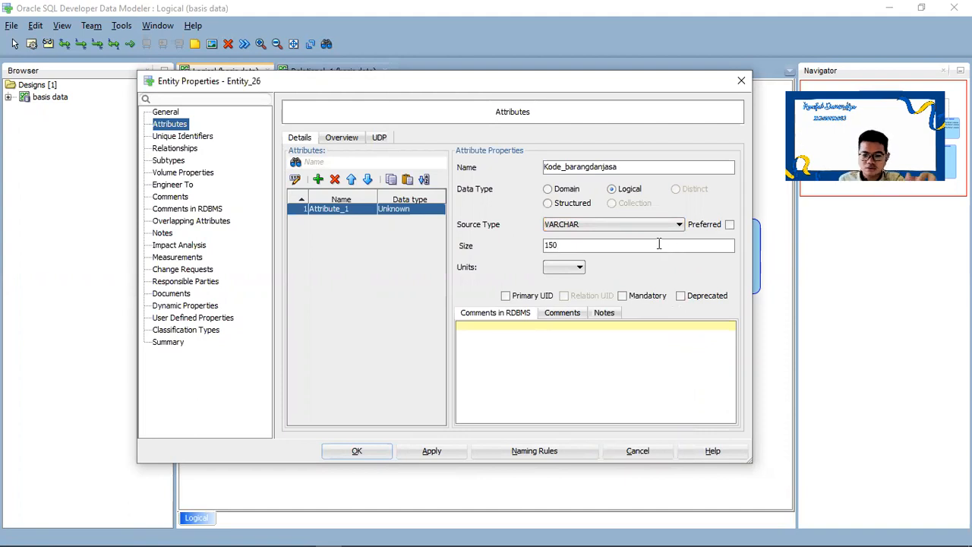
{"action": "left_click", "coordinate": [576, 269]}
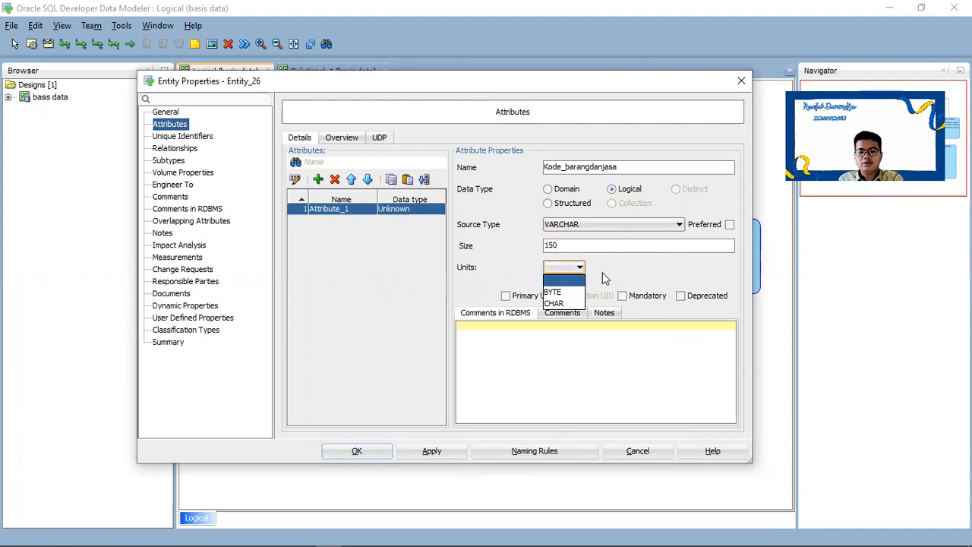
{"action": "left_click", "coordinate": [554, 303]}
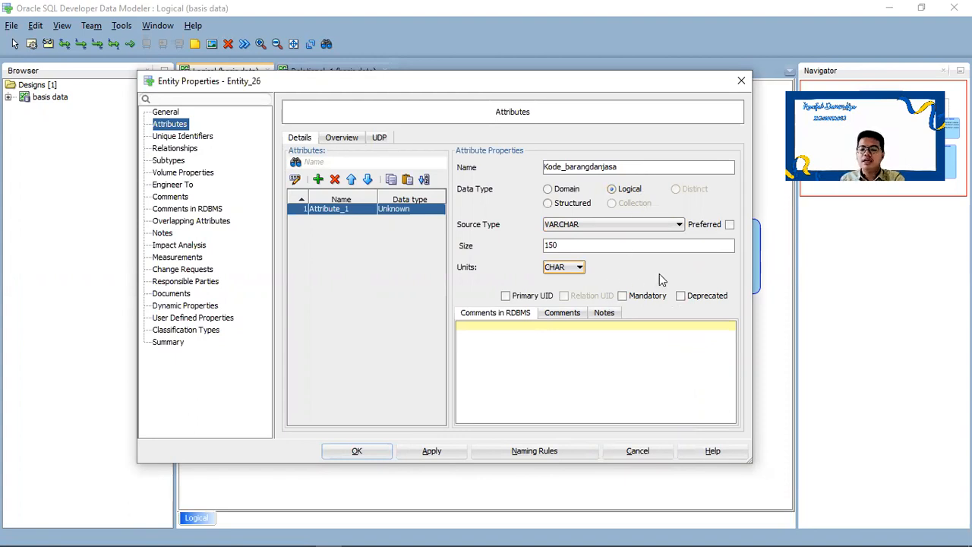
{"action": "left_click", "coordinate": [506, 296]}
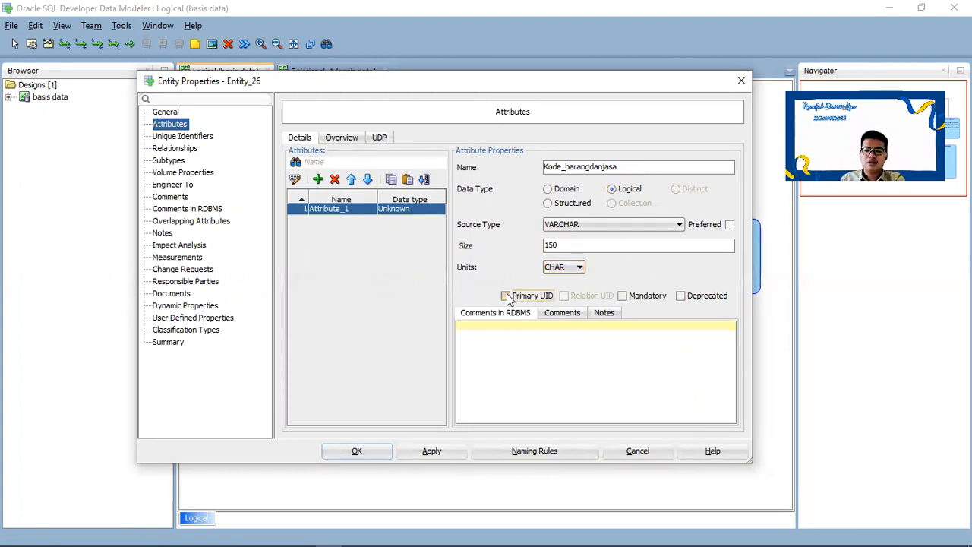
{"action": "left_click", "coordinate": [448, 452]}
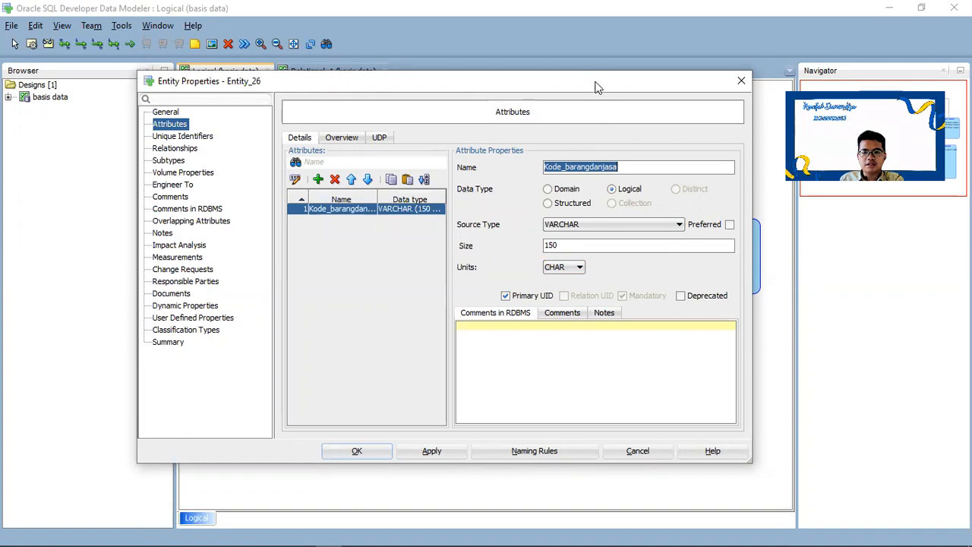
Add a second attribute to the entity and name it nama_partdanjasa
{"action": "left_click_drag", "start_coordinate": [597, 86], "coordinate": [615, 136]}
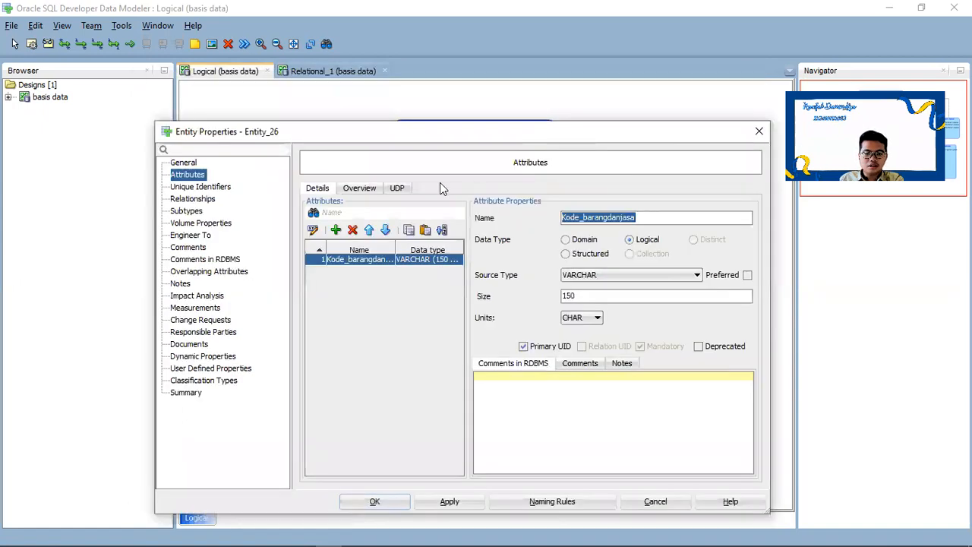
{"action": "left_click", "coordinate": [336, 229]}
{"action": "left_click", "coordinate": [612, 215]}
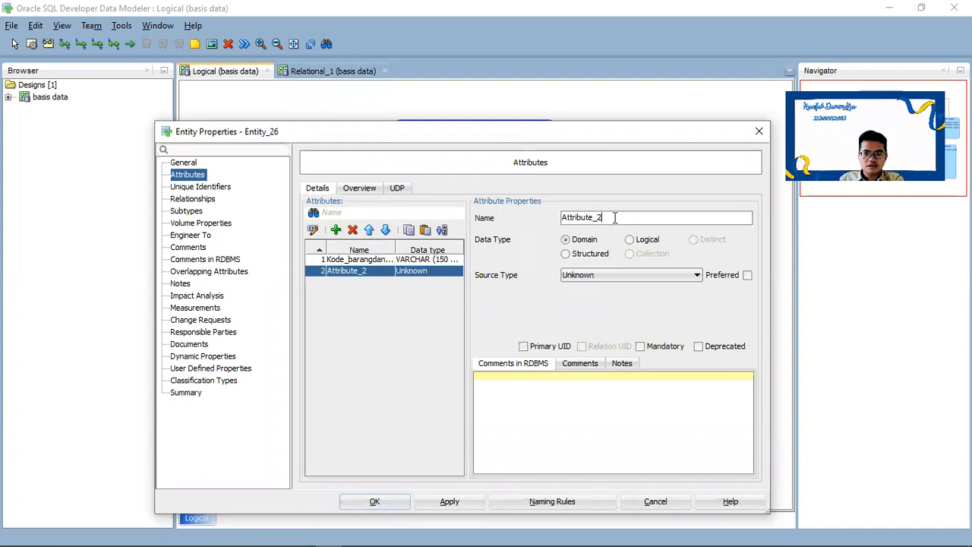
{"action": "key", "text": "shift+Left"}
{"action": "key", "text": "shift+Left"}
{"action": "key", "text": "shift+Left"}
{"action": "key", "text": "shift+Left"}
{"action": "left_click_drag", "start_coordinate": [561, 217], "coordinate": [542, 218]}
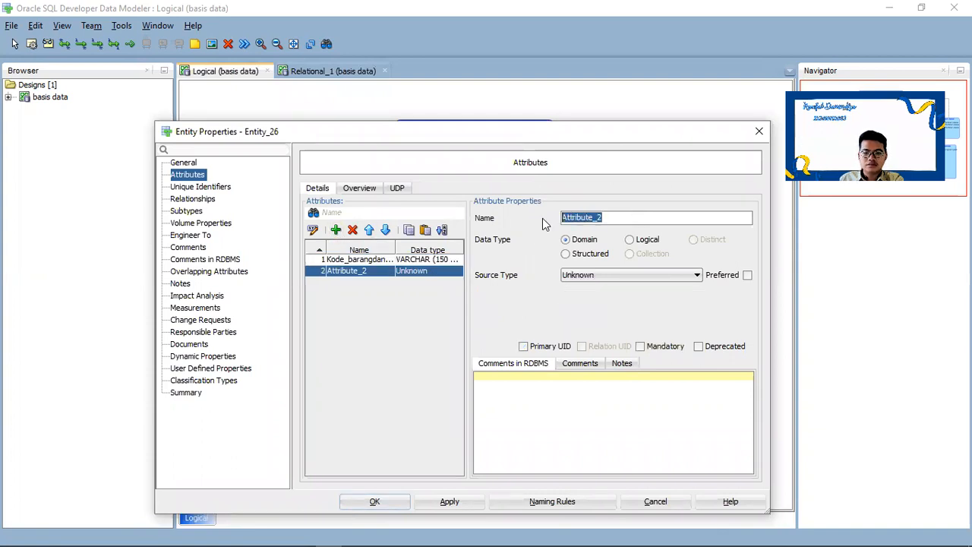
{"action": "type", "text": "nama"}
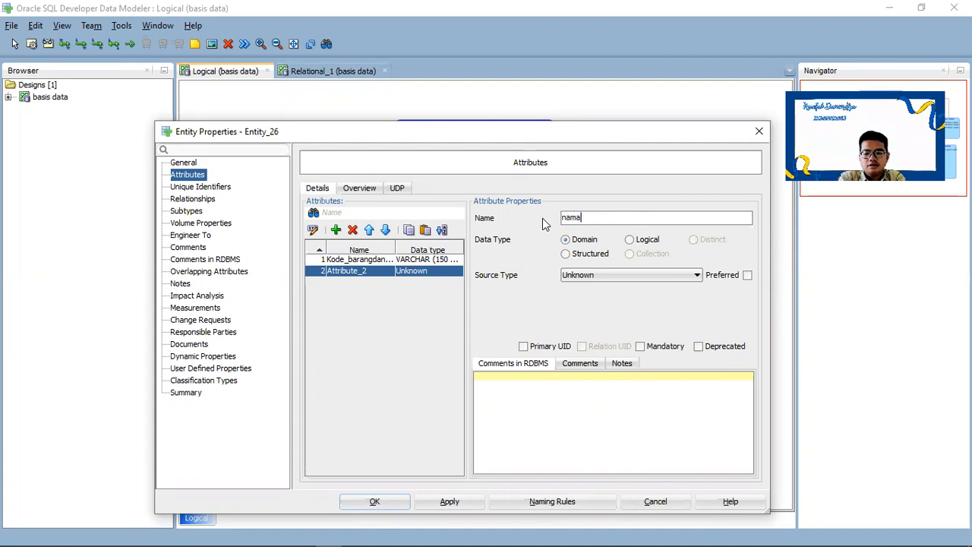
{"action": "type", "text": "_part"}
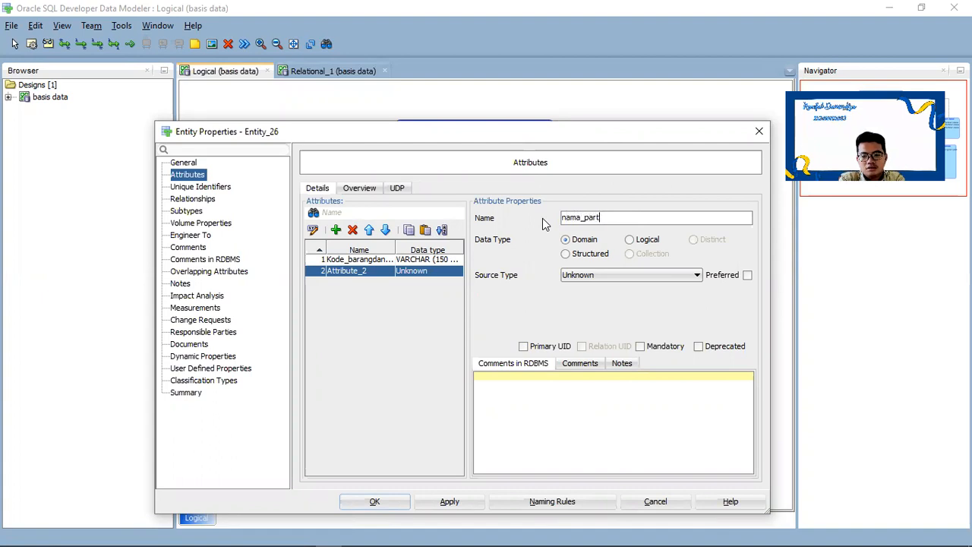
{"action": "type", "text": " data"}
{"action": "key", "text": "BackSpace"}
{"action": "key", "text": "BackSpace"}
{"action": "key", "text": "BackSpace"}
{"action": "key", "text": "BackSpace"}
{"action": "key", "text": "BackSpace"}
{"action": "type", "text": "dan"}
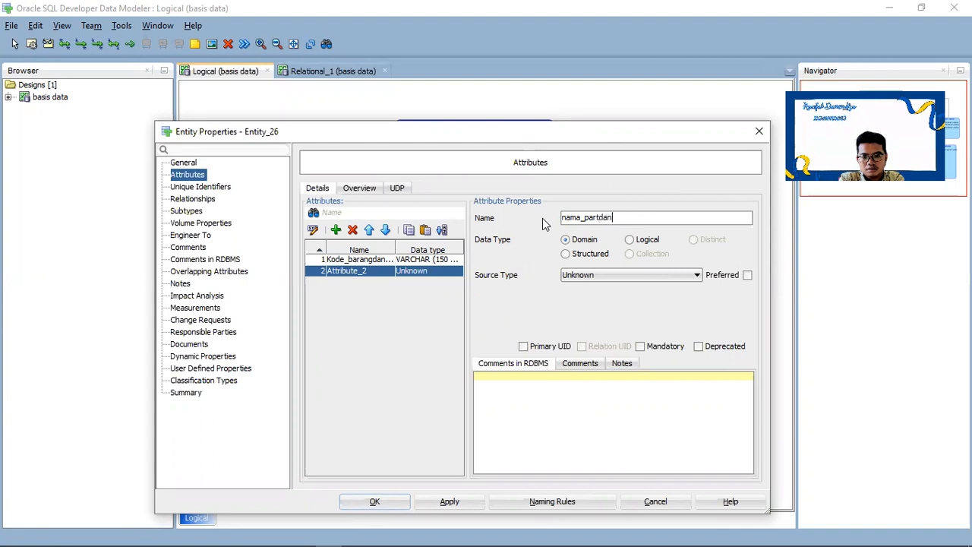
{"action": "type", "text": "jasa"}
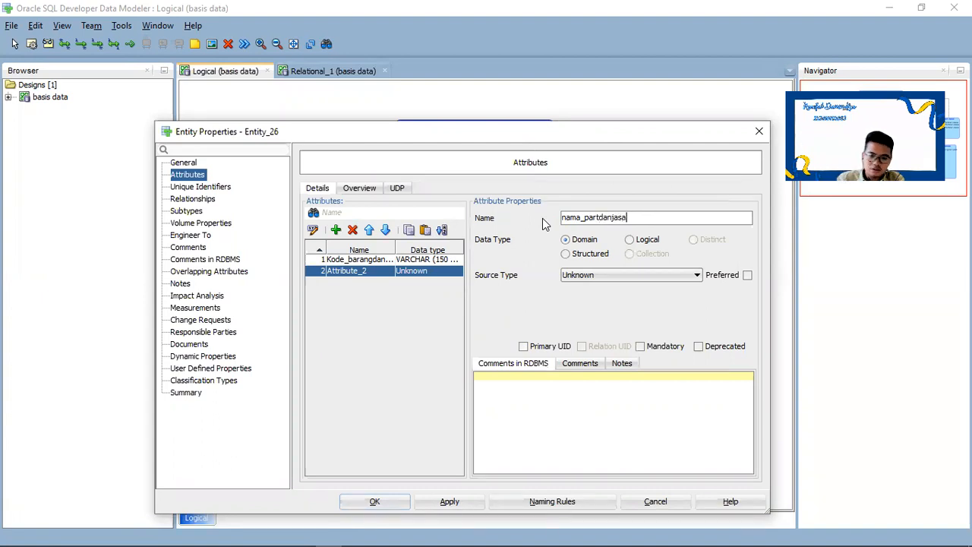
Rename the first attribute to Kode_partdanjasa
{"action": "left_click", "coordinate": [371, 259]}
{"action": "left_click", "coordinate": [606, 218]}
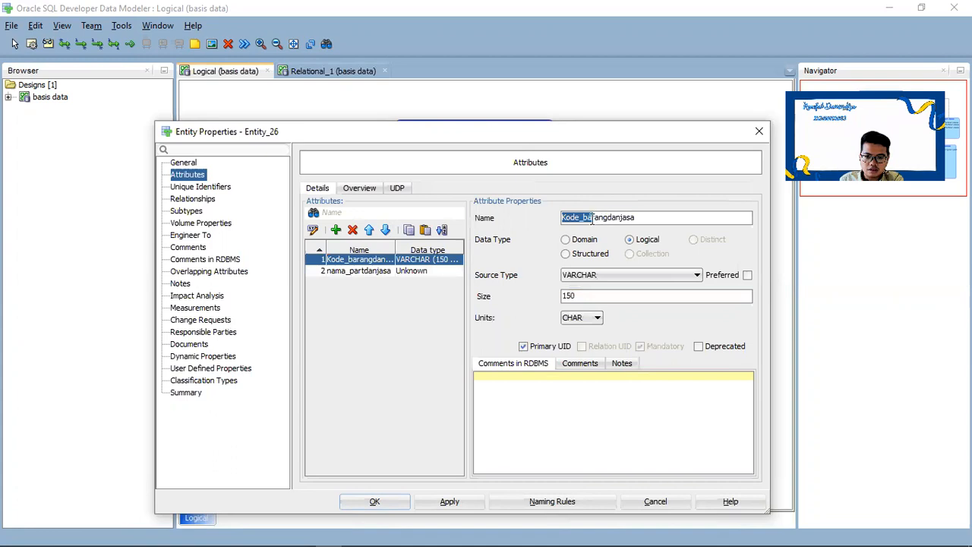
{"action": "key", "text": "BackSpace"}
{"action": "key", "text": "BackSpace"}
{"action": "key", "text": "BackSpace"}
{"action": "key", "text": "BackSpace"}
{"action": "key", "text": "BackSpace"}
{"action": "key", "text": "BackSpace"}
{"action": "type", "text": "part"}
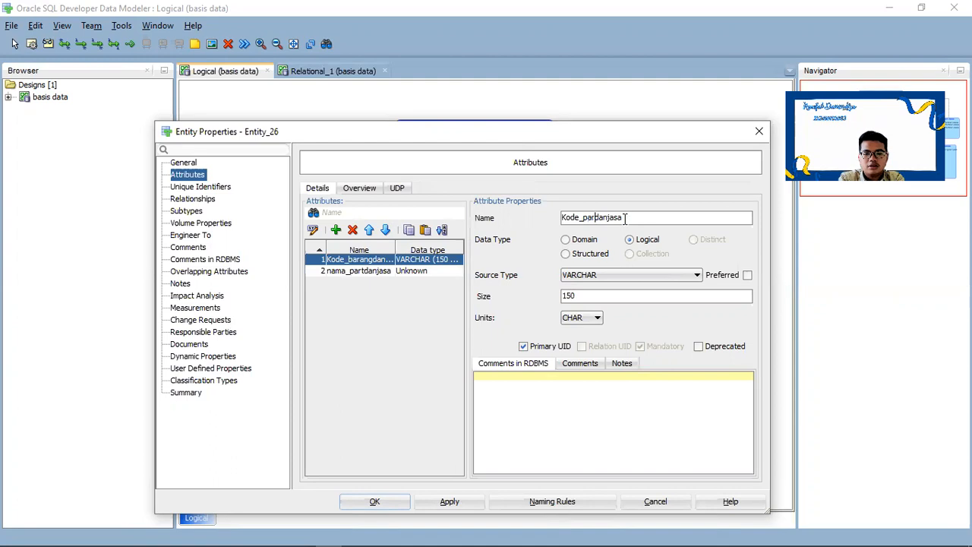
Give nama_partdanjasa the logical type VARCHAR with size 150 in CHAR units and make it mandatory
{"action": "left_click", "coordinate": [413, 271]}
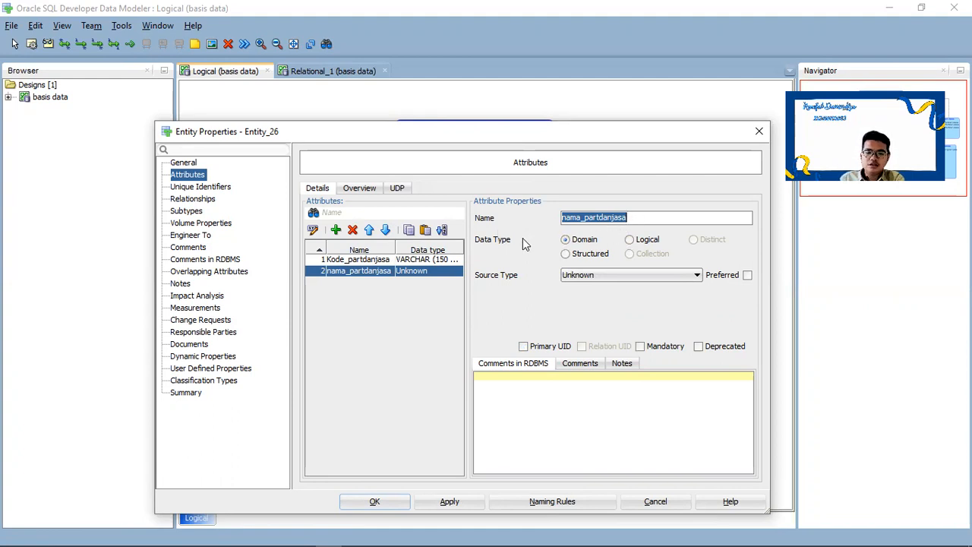
{"action": "left_click", "coordinate": [629, 239]}
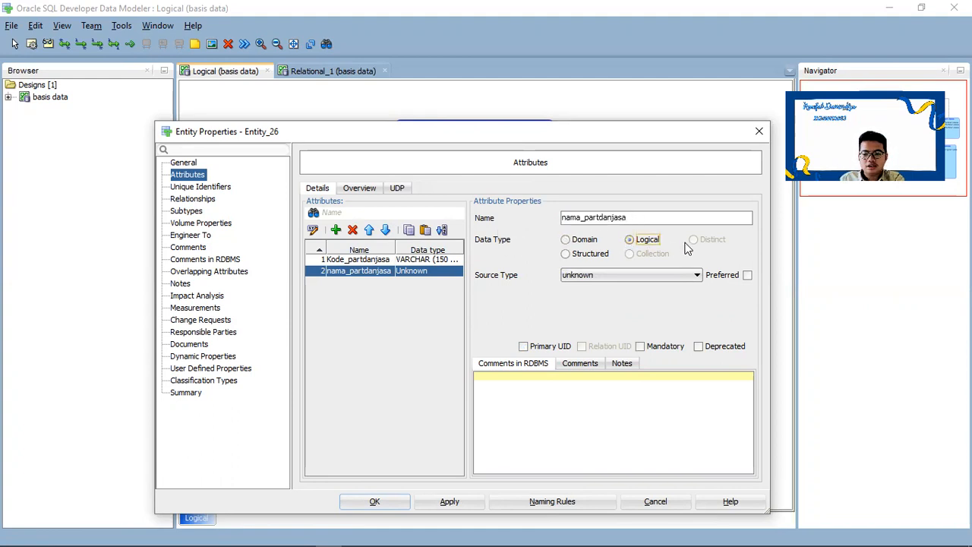
{"action": "left_click", "coordinate": [660, 274]}
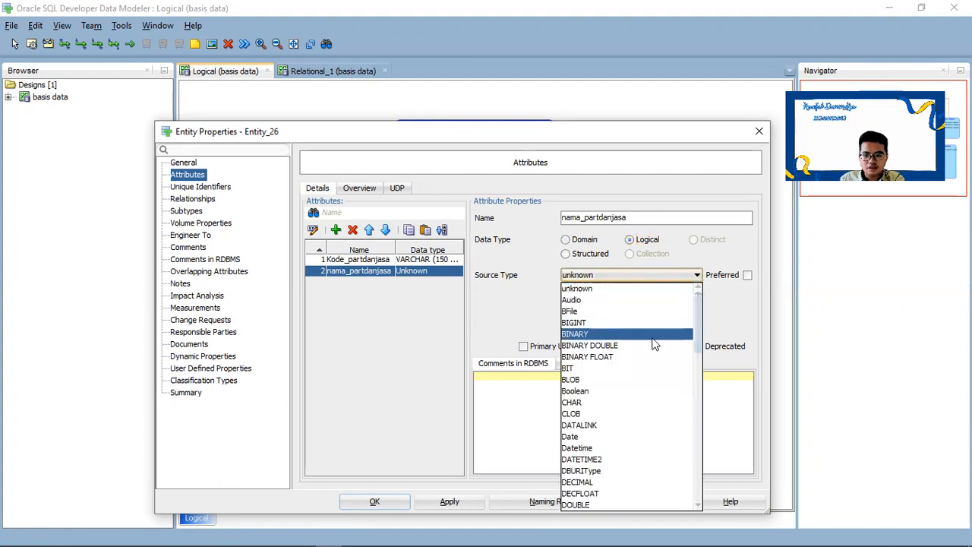
{"action": "scroll", "coordinate": [654, 344], "scroll_direction": "down", "scroll_amount": 10}
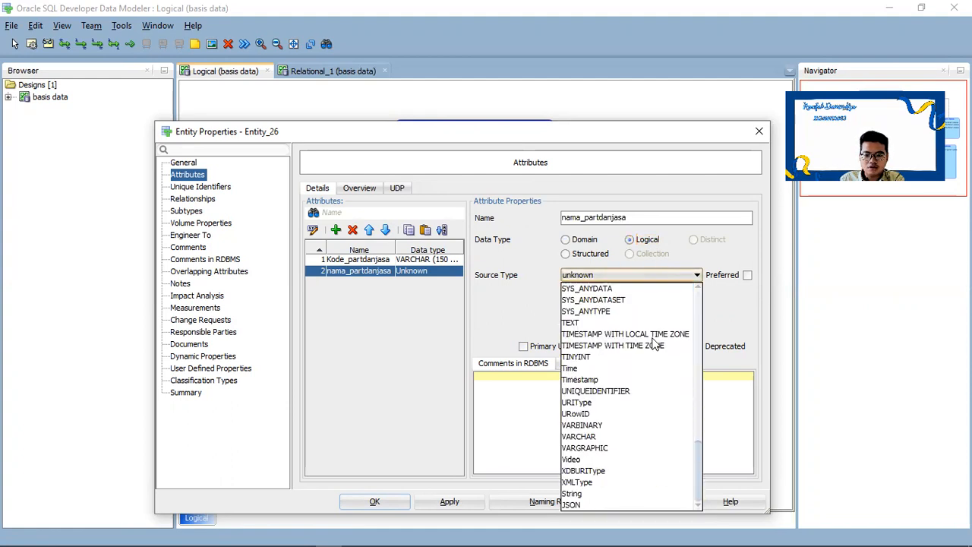
{"action": "left_click", "coordinate": [603, 439]}
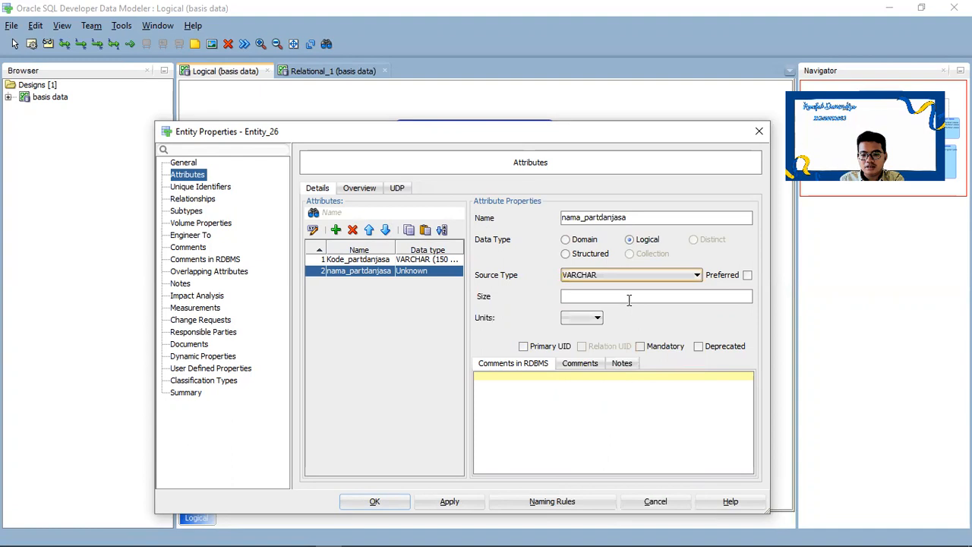
{"action": "type", "text": "150"}
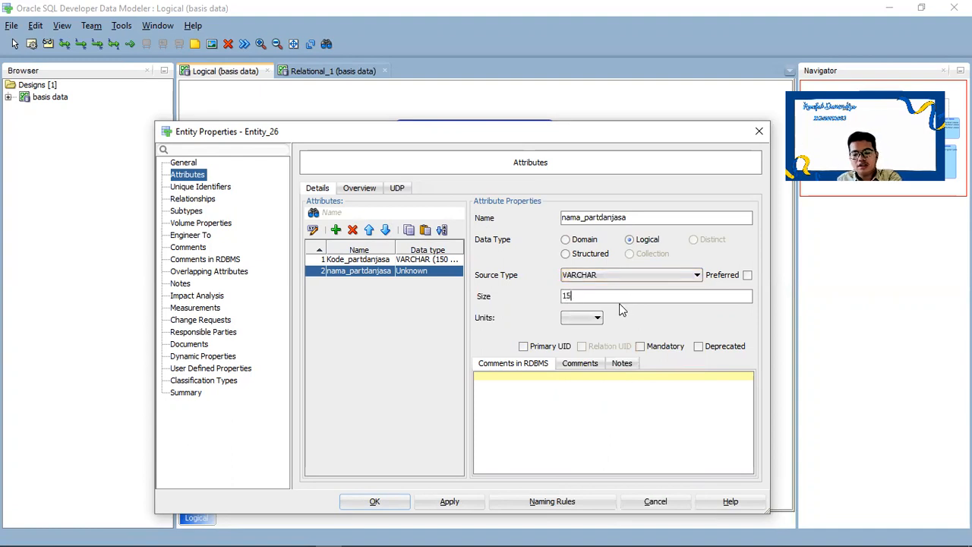
{"action": "left_click", "coordinate": [592, 317]}
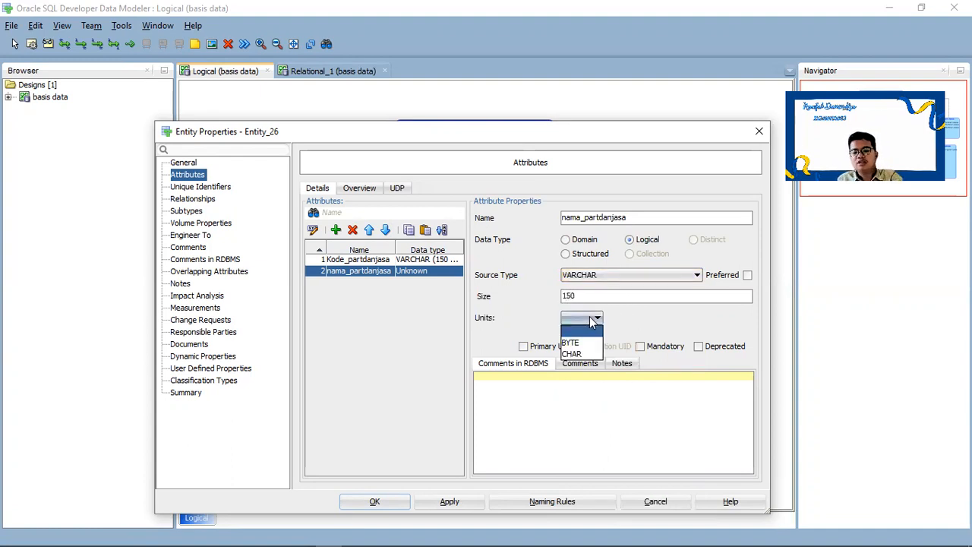
{"action": "left_click", "coordinate": [591, 353]}
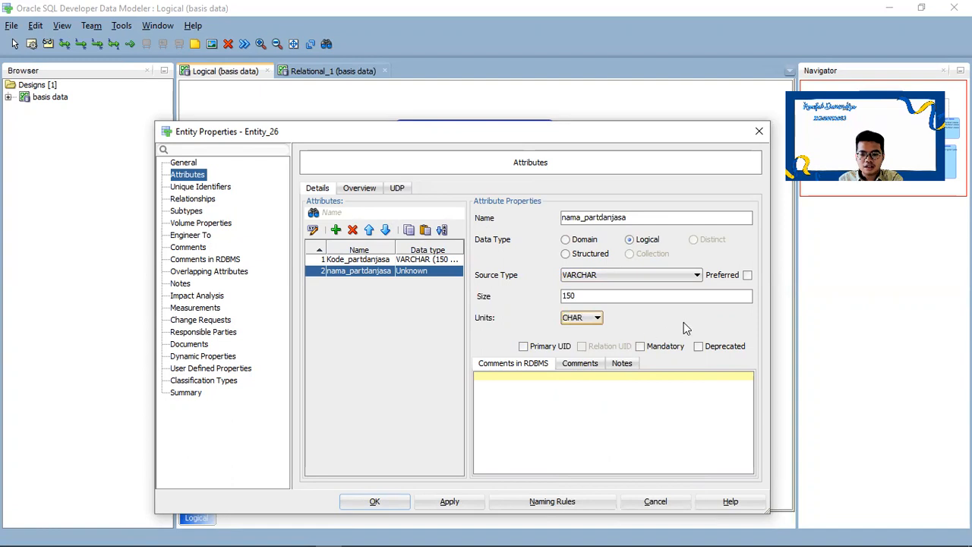
{"action": "left_click", "coordinate": [639, 346]}
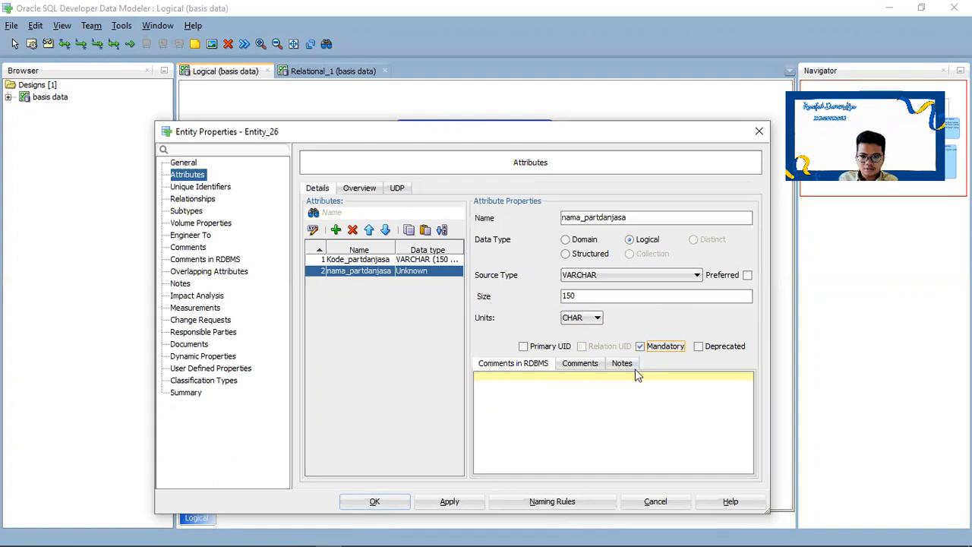
Apply the nama_partdanjasa settings and add a third attribute named harga to the entity
{"action": "left_click", "coordinate": [458, 505]}
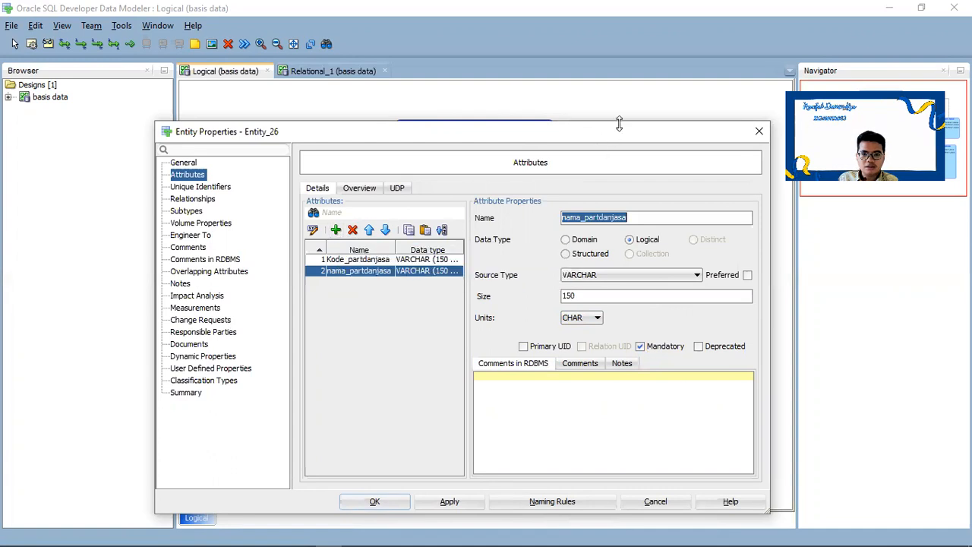
{"action": "left_click_drag", "start_coordinate": [618, 130], "coordinate": [619, 137]}
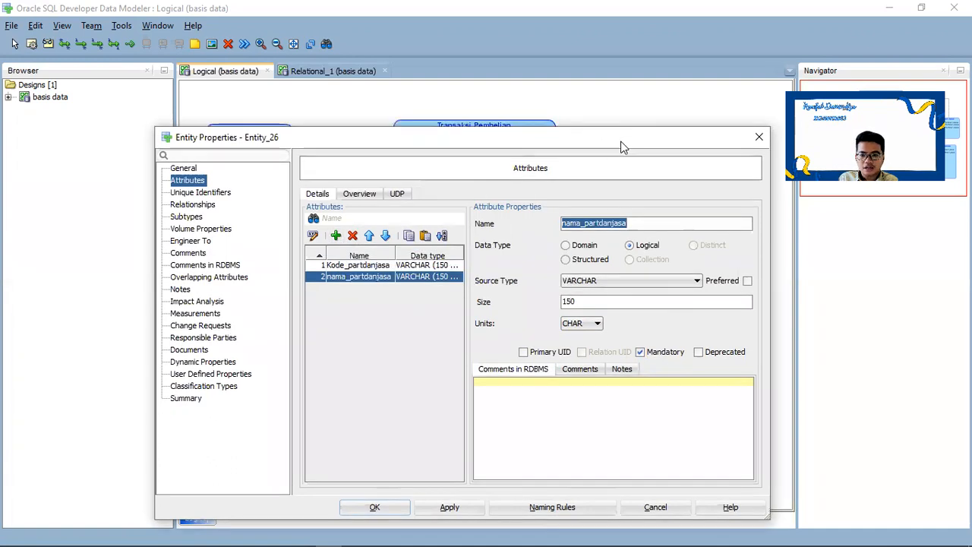
{"action": "left_click_drag", "start_coordinate": [620, 145], "coordinate": [611, 143]}
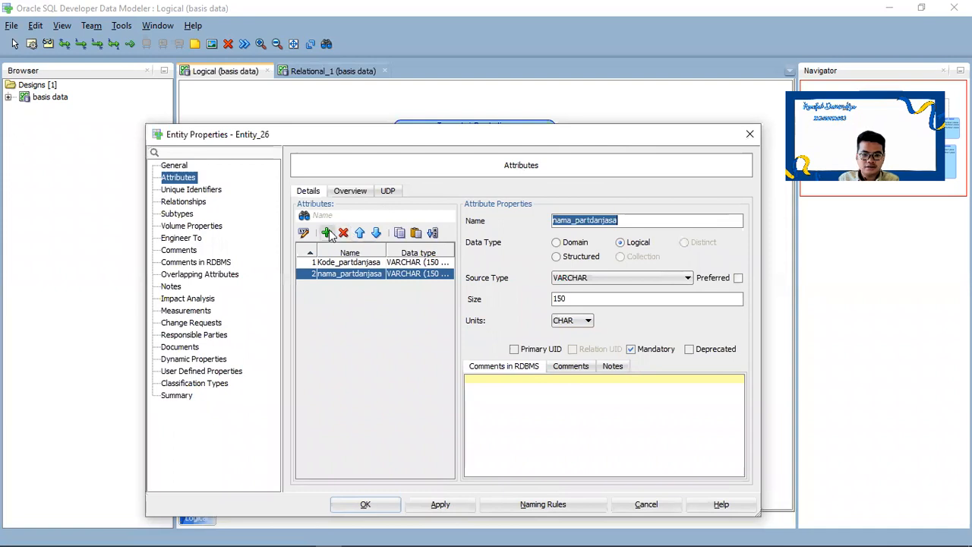
{"action": "left_click", "coordinate": [327, 232]}
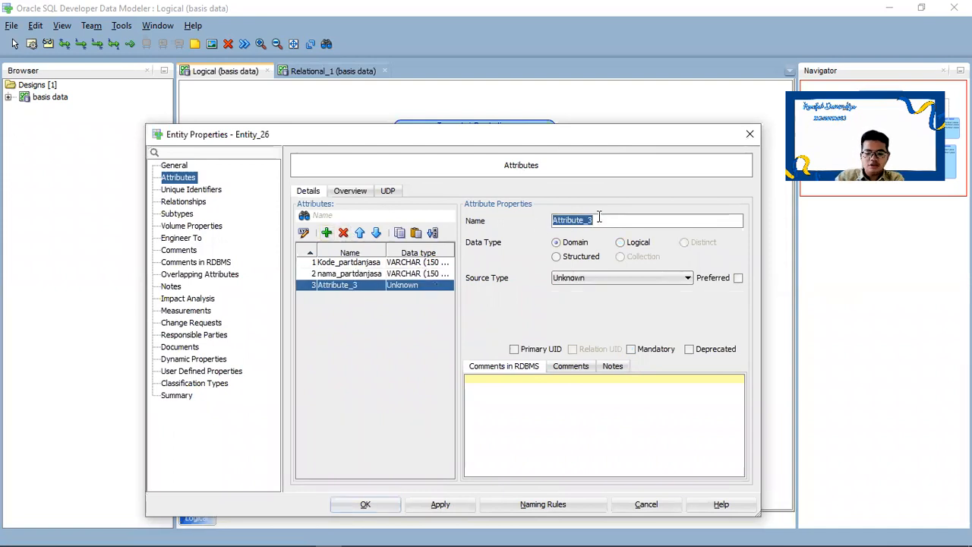
{"action": "type", "text": "harga"}
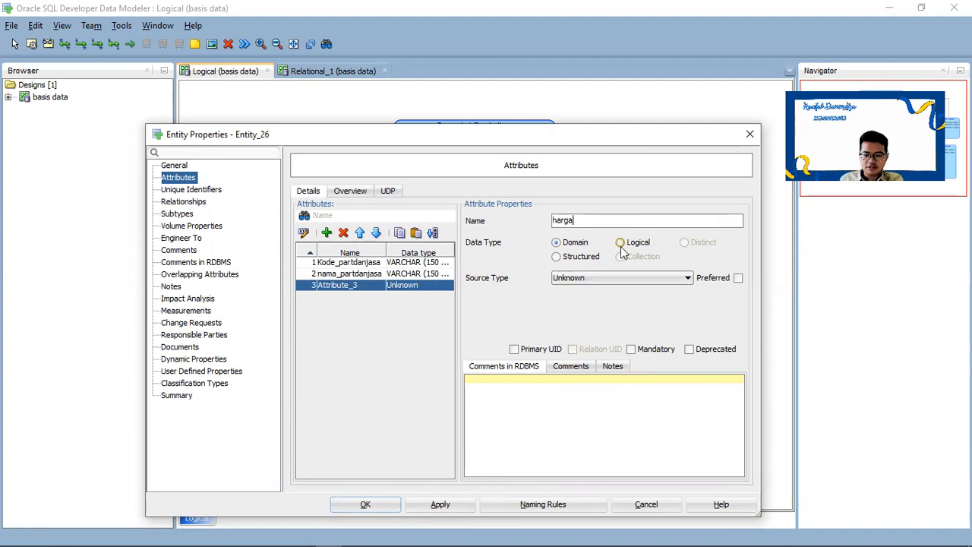
Give the harga attribute the logical type SMALLINT, make it mandatory, and apply
{"action": "left_click", "coordinate": [621, 242]}
{"action": "left_click", "coordinate": [615, 277]}
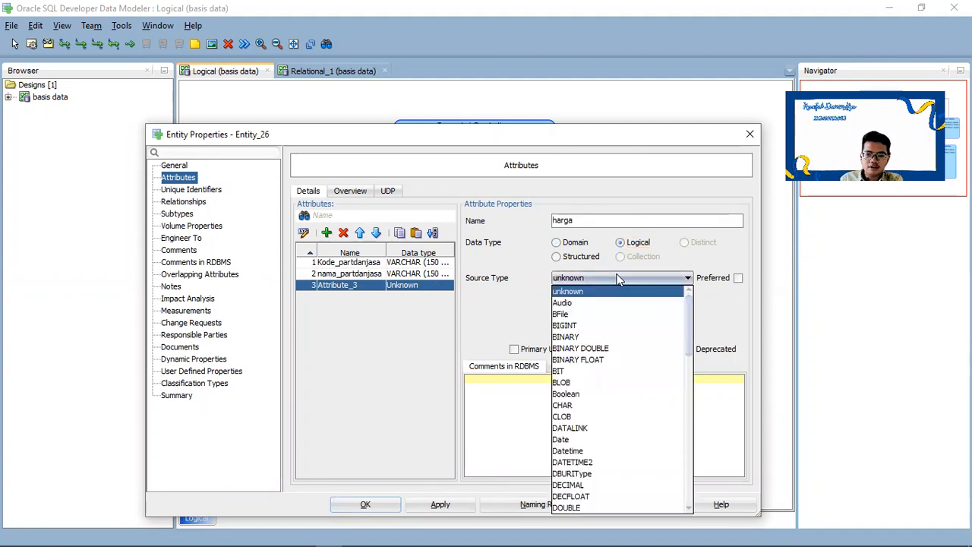
{"action": "scroll", "coordinate": [601, 355], "scroll_direction": "down", "scroll_amount": 15}
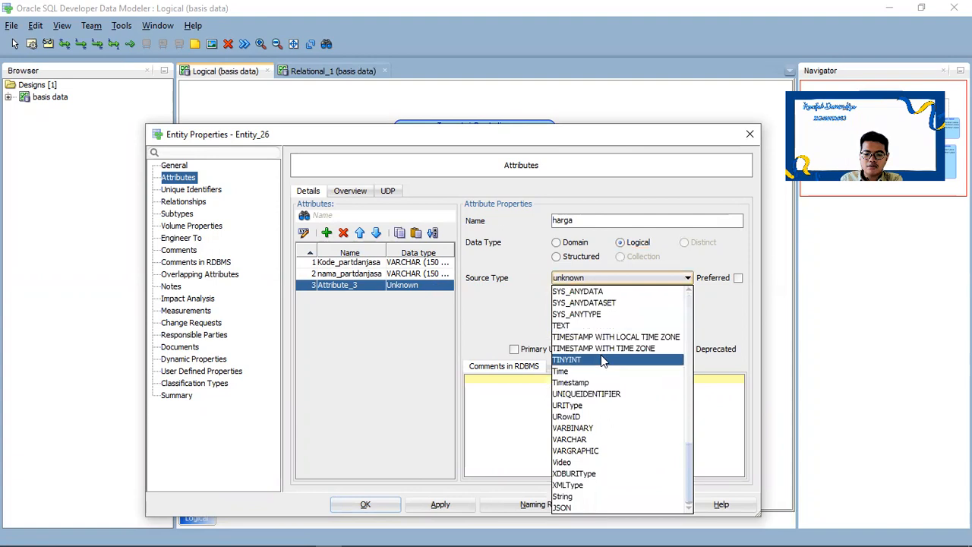
{"action": "scroll", "coordinate": [614, 375], "scroll_direction": "up", "scroll_amount": 3}
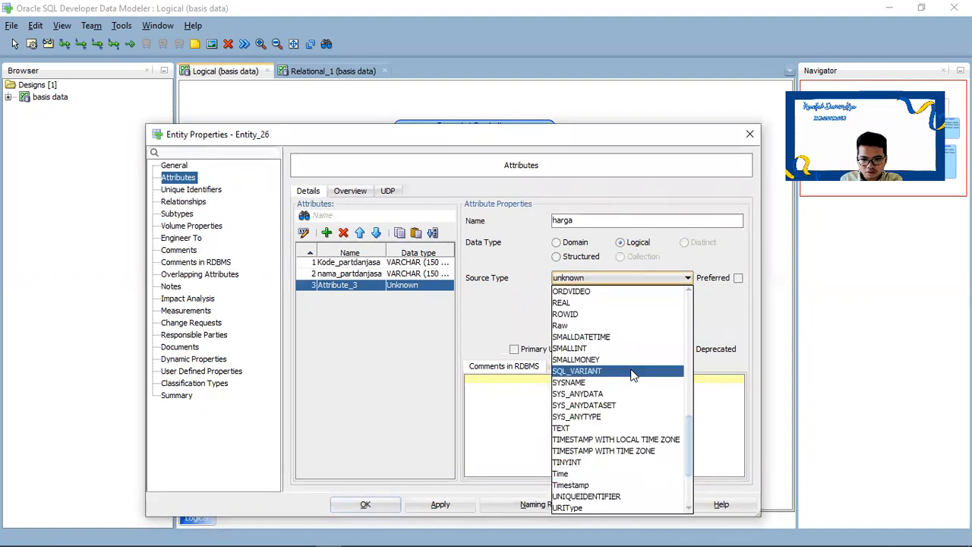
{"action": "scroll", "coordinate": [612, 433], "scroll_direction": "up", "scroll_amount": 3}
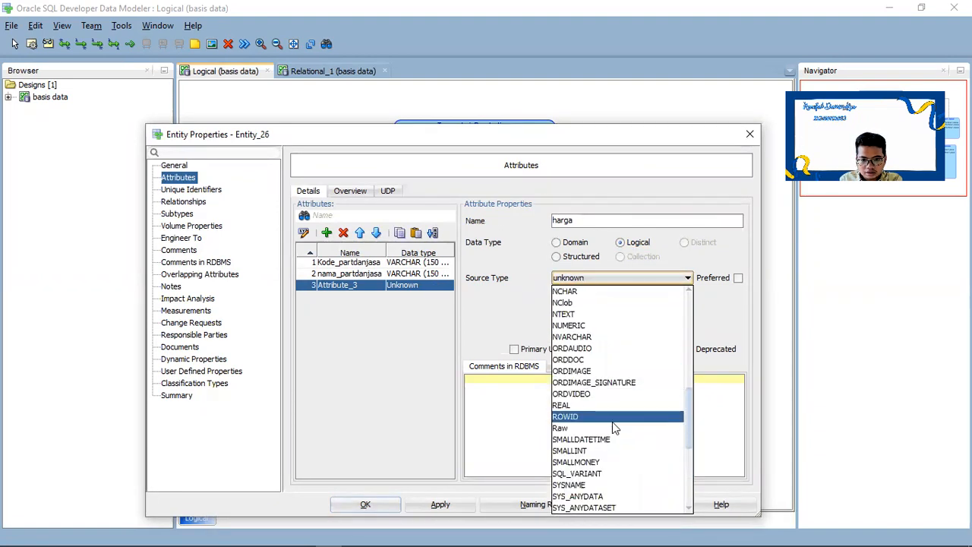
{"action": "left_click", "coordinate": [605, 451]}
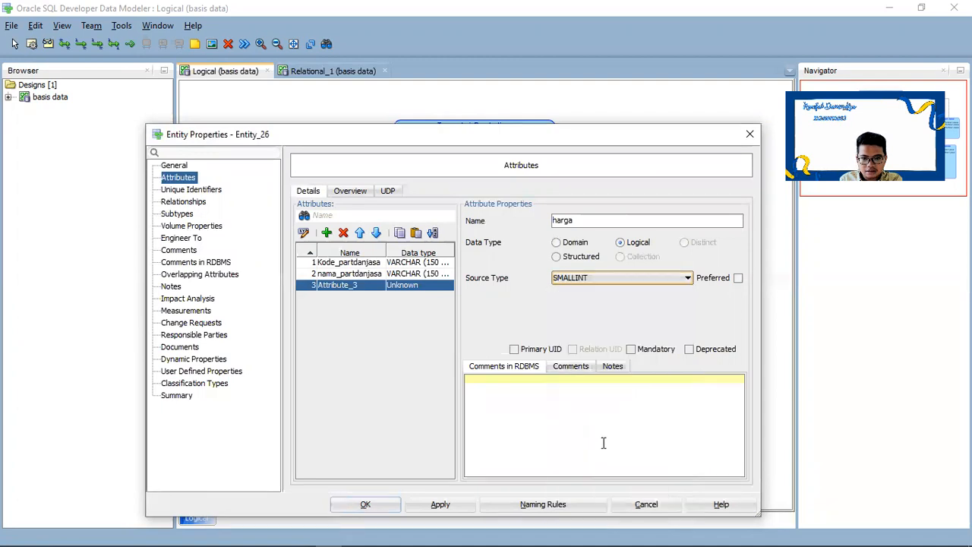
{"action": "left_click", "coordinate": [631, 349]}
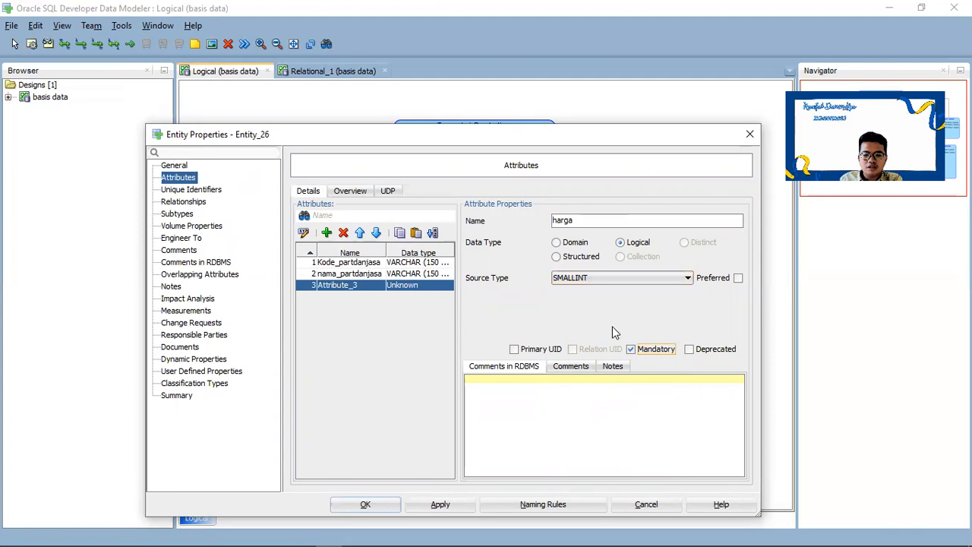
{"action": "left_click", "coordinate": [440, 505]}
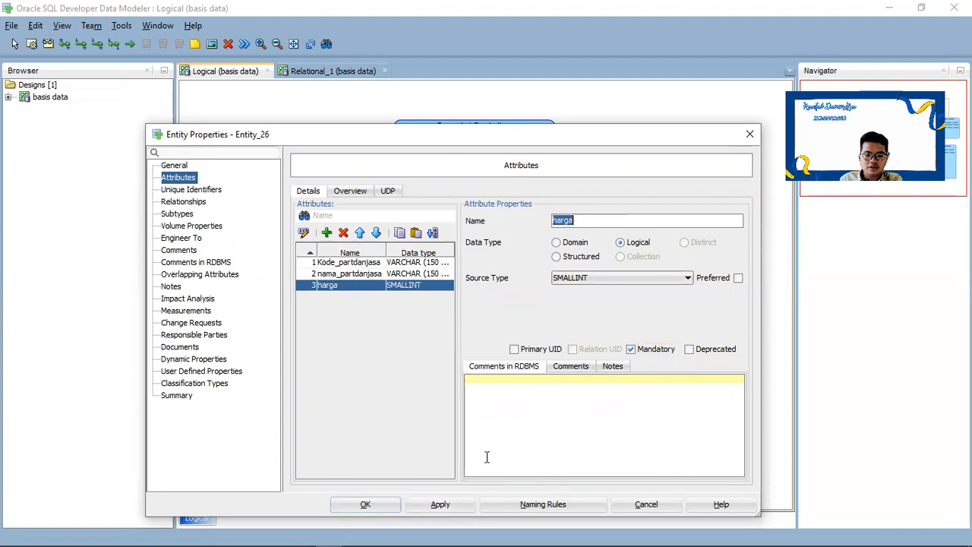
Add a second unique identifier to the entity and assign the nama_partdanjasa attribute to it
{"action": "left_click", "coordinate": [217, 189]}
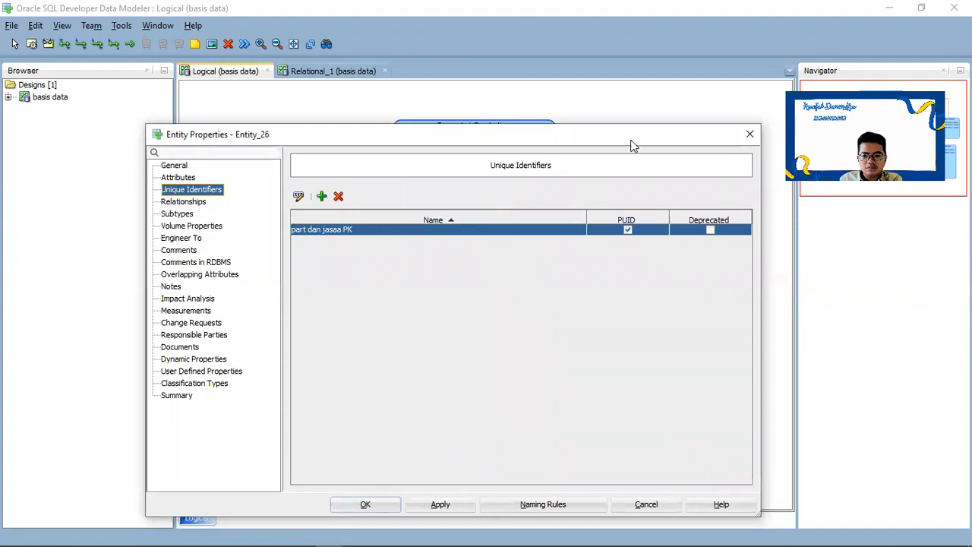
{"action": "left_click_drag", "start_coordinate": [631, 144], "coordinate": [593, 156]}
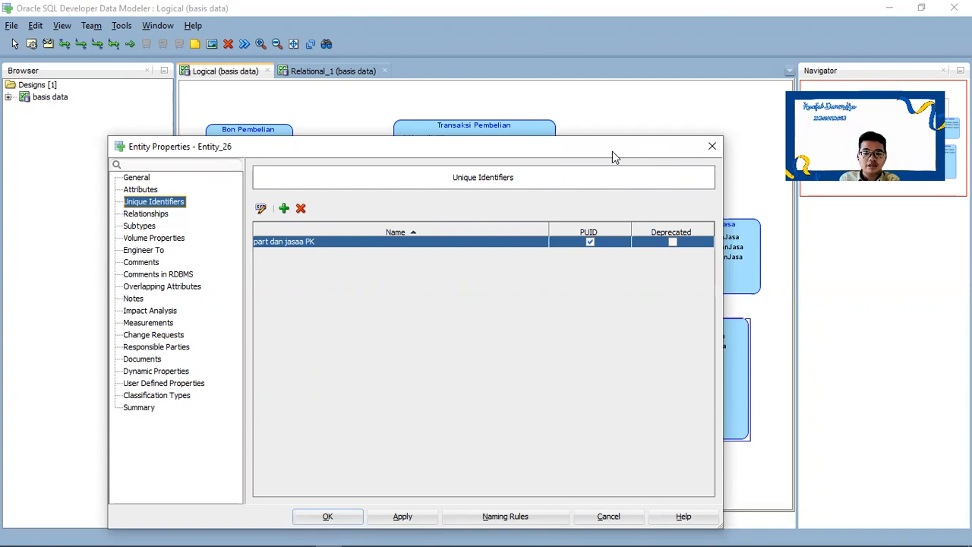
{"action": "left_click_drag", "start_coordinate": [613, 151], "coordinate": [560, 157]}
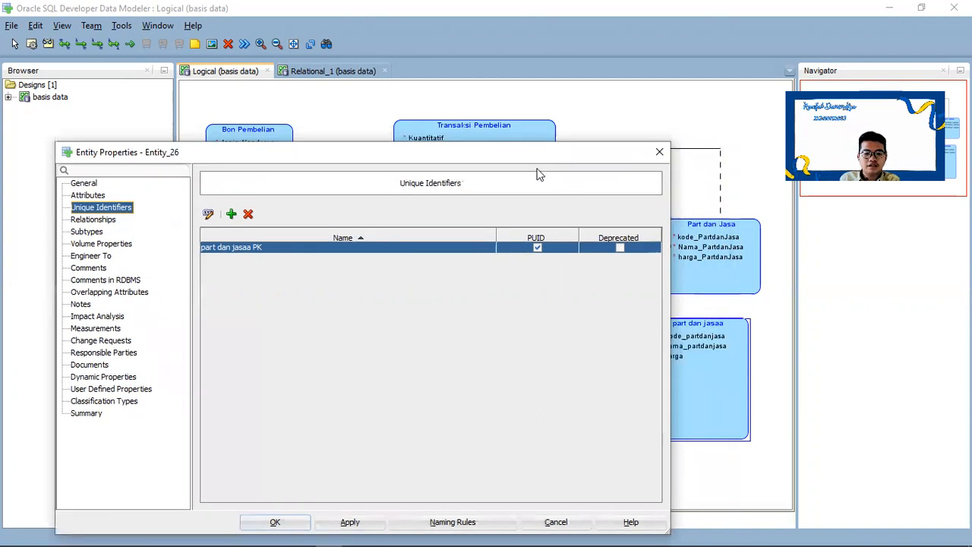
{"action": "left_click", "coordinate": [232, 215]}
{"action": "double_click", "coordinate": [249, 249]}
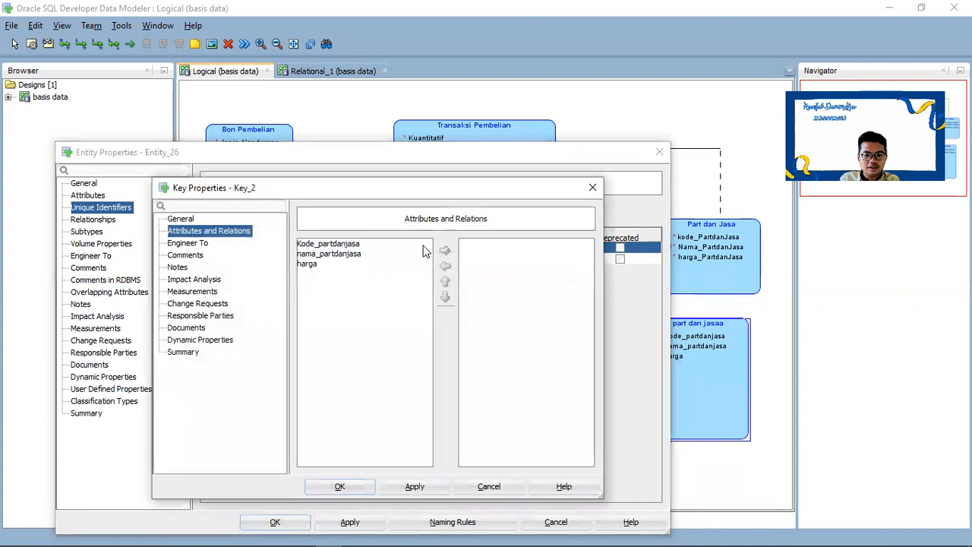
{"action": "left_click", "coordinate": [345, 255]}
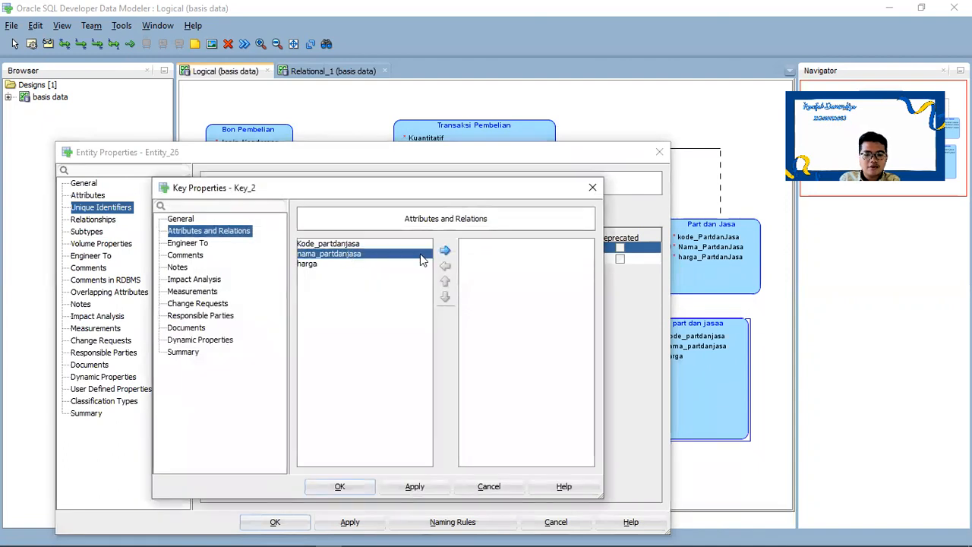
{"action": "left_click", "coordinate": [444, 252]}
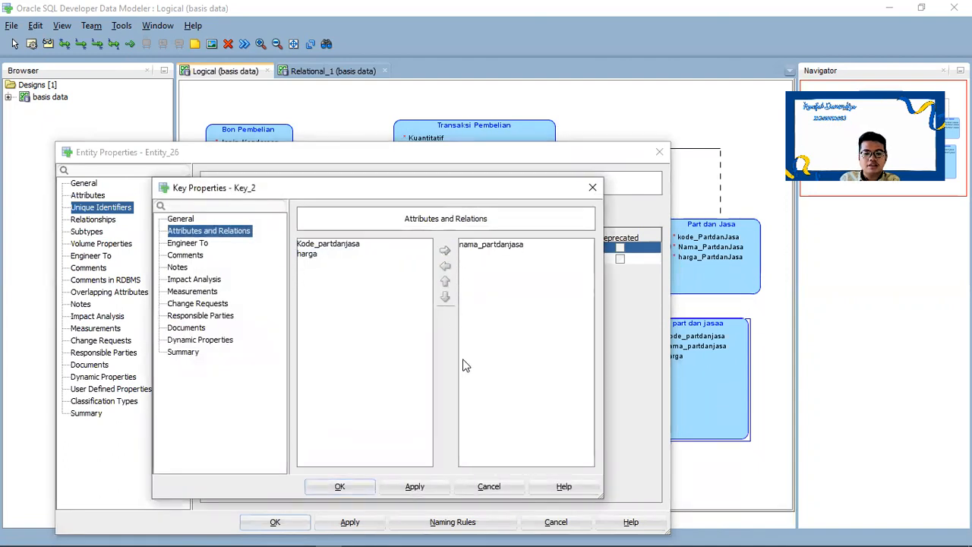
{"action": "left_click", "coordinate": [423, 487]}
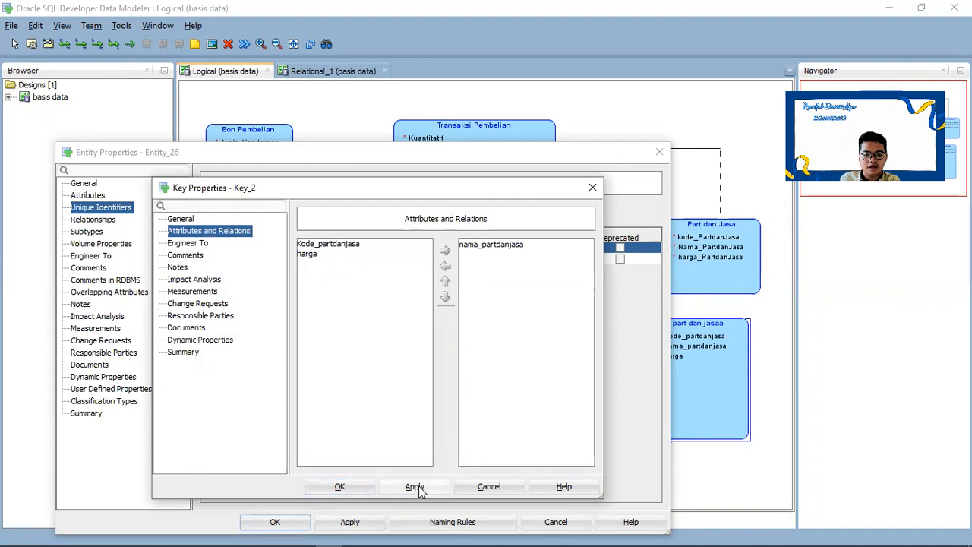
{"action": "left_click", "coordinate": [335, 486]}
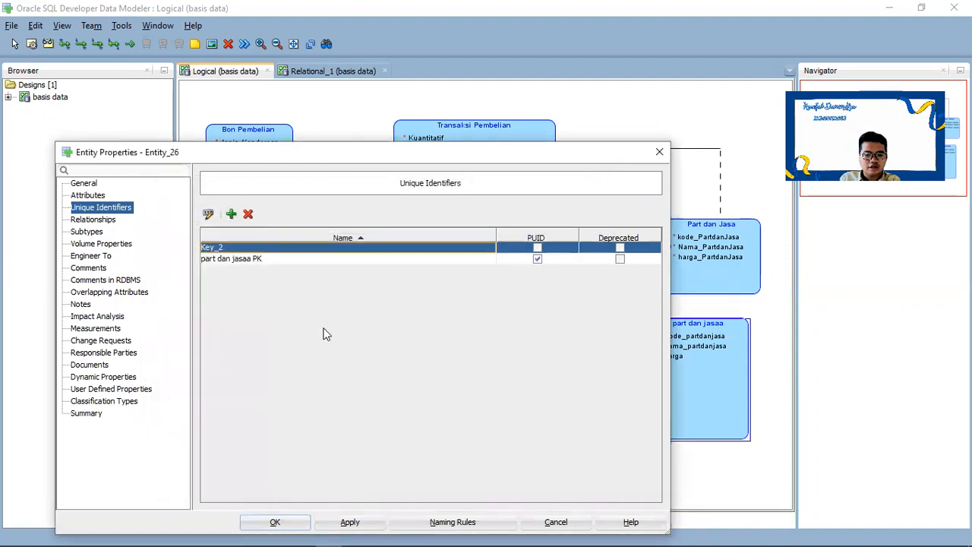
Rename the primary unique identifier to kode_partdanjasa
{"action": "left_click", "coordinate": [287, 259]}
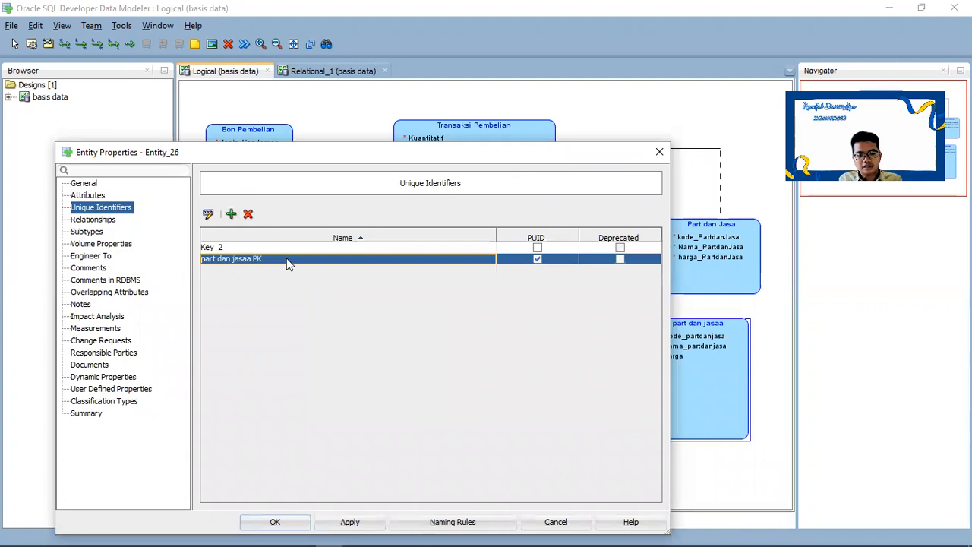
{"action": "double_click", "coordinate": [287, 260]}
{"action": "left_click", "coordinate": [181, 218]}
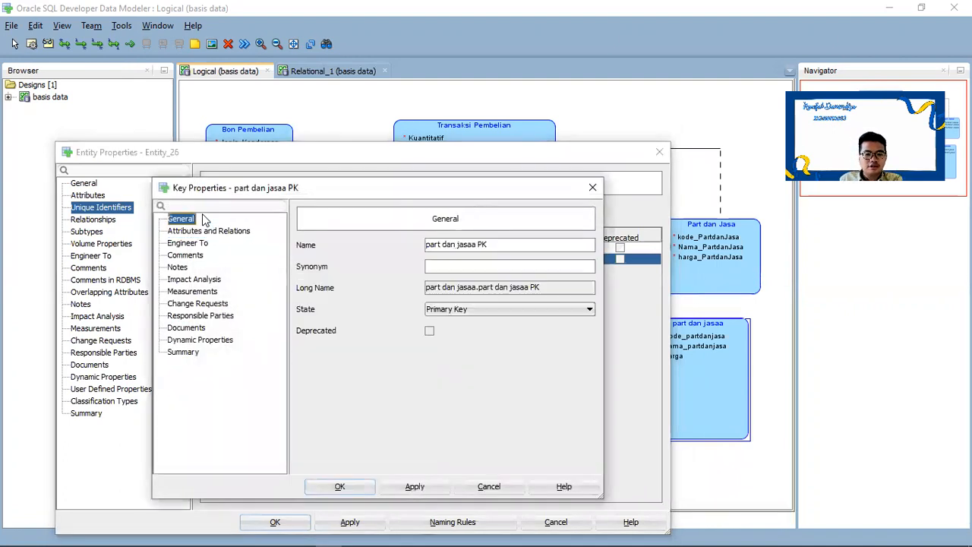
{"action": "left_click_drag", "start_coordinate": [498, 244], "coordinate": [385, 243]}
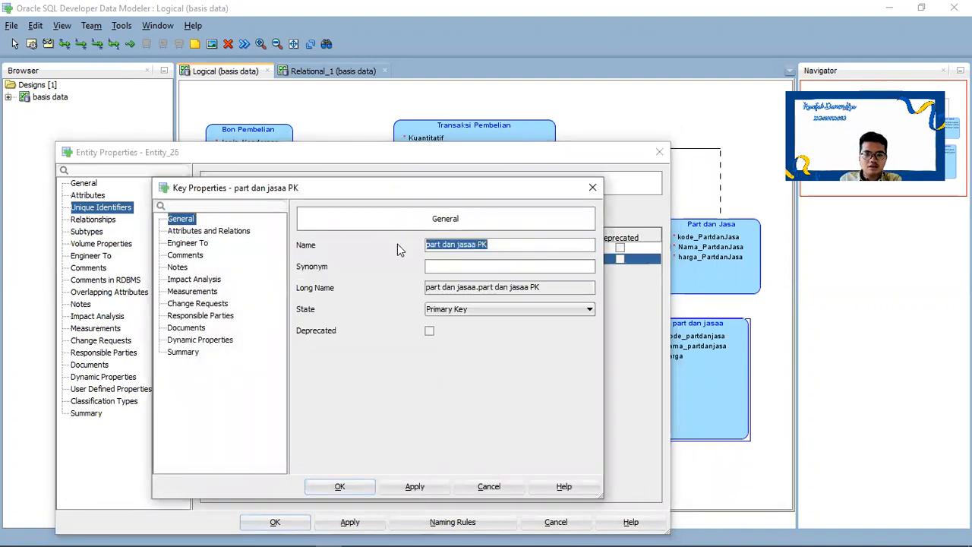
{"action": "key", "text": "BackSpace"}
{"action": "type", "text": "kode_partda"}
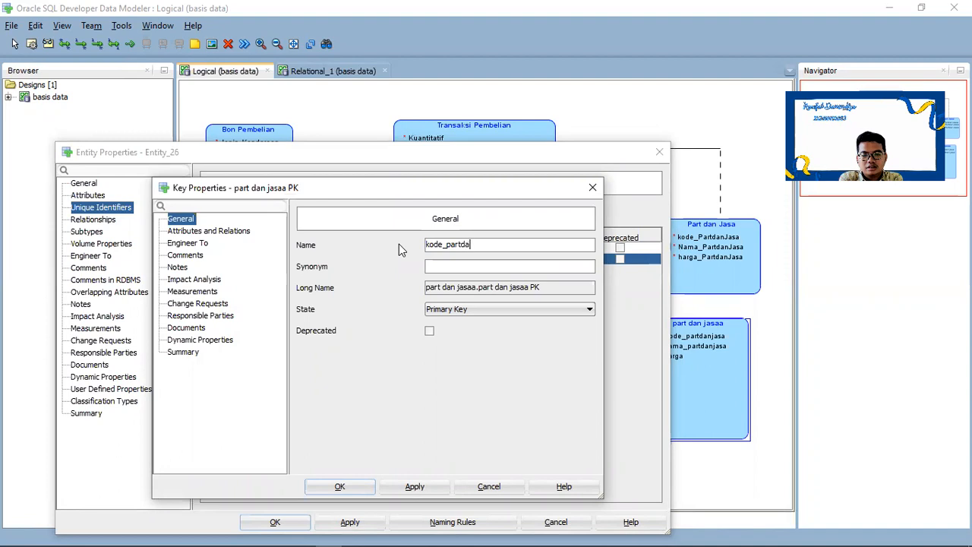
{"action": "type", "text": "njasa"}
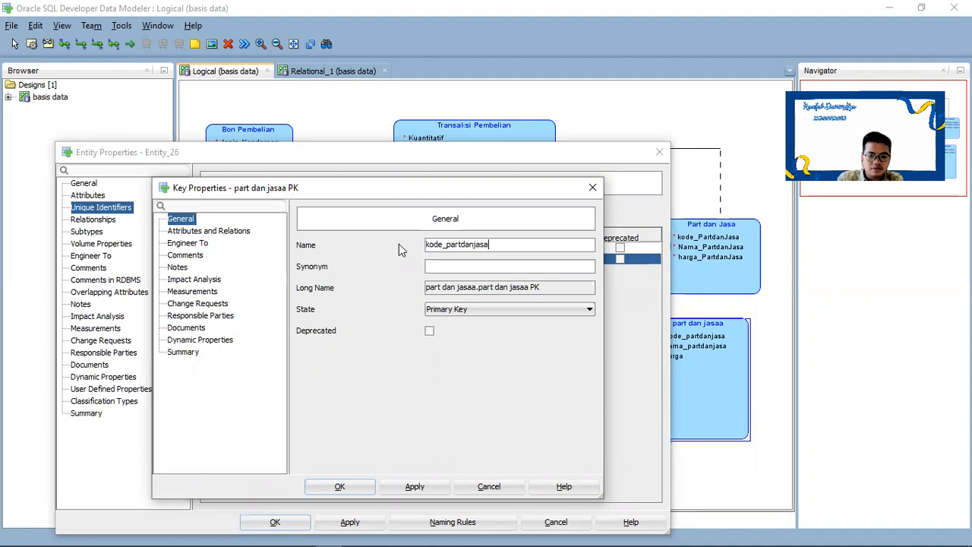
{"action": "left_click", "coordinate": [411, 487]}
{"action": "left_click", "coordinate": [334, 487]}
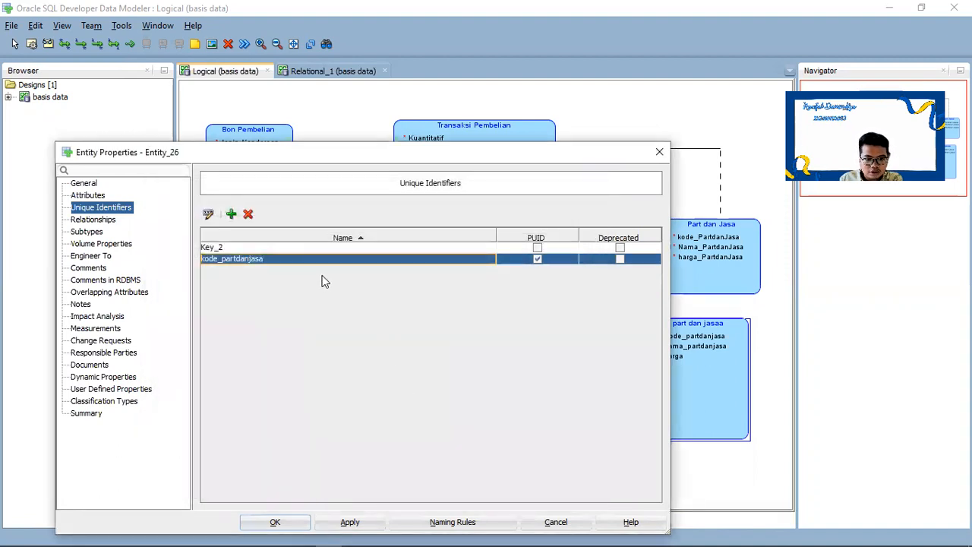
Rename the non-primary unique identifier to nama_partdanjasa, then apply and close the entity's properties
{"action": "left_click", "coordinate": [312, 241]}
{"action": "left_click", "coordinate": [312, 238]}
{"action": "double_click", "coordinate": [313, 248]}
{"action": "left_click_drag", "start_coordinate": [445, 245], "coordinate": [413, 251]}
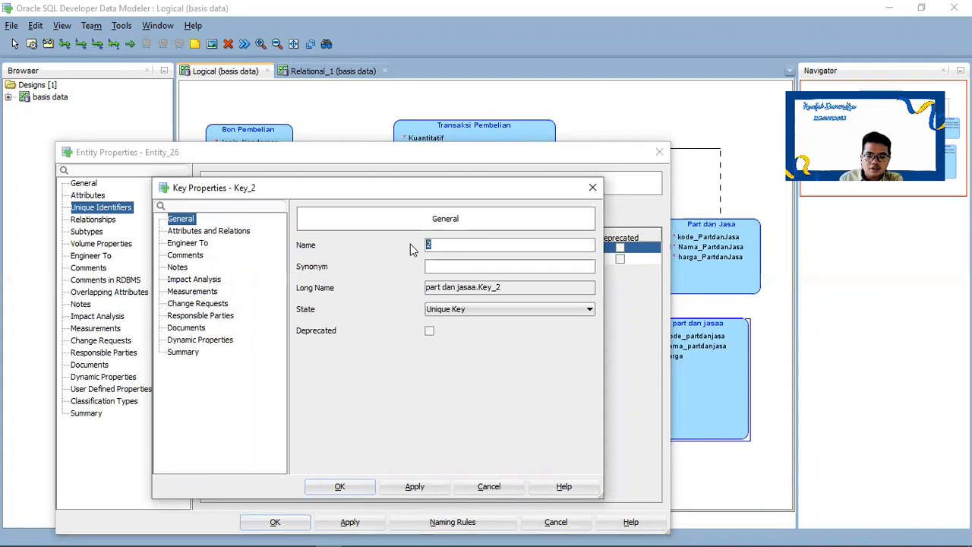
{"action": "type", "text": "nama"}
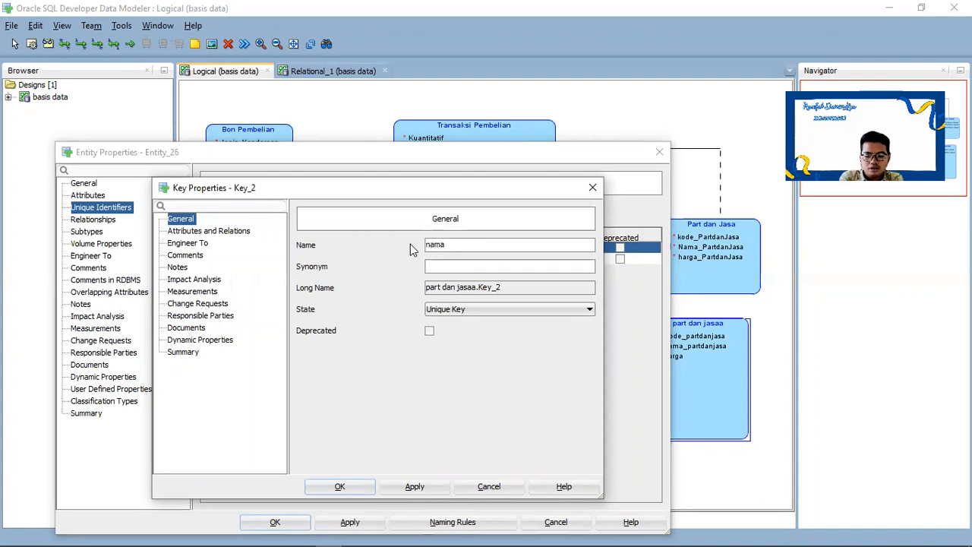
{"action": "type", "text": "_partdanjasa"}
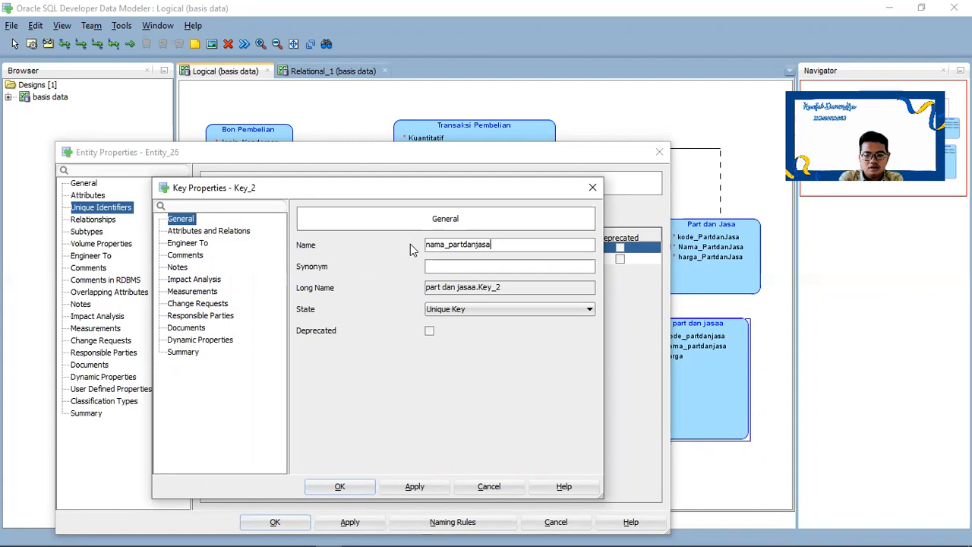
{"action": "left_click", "coordinate": [414, 486]}
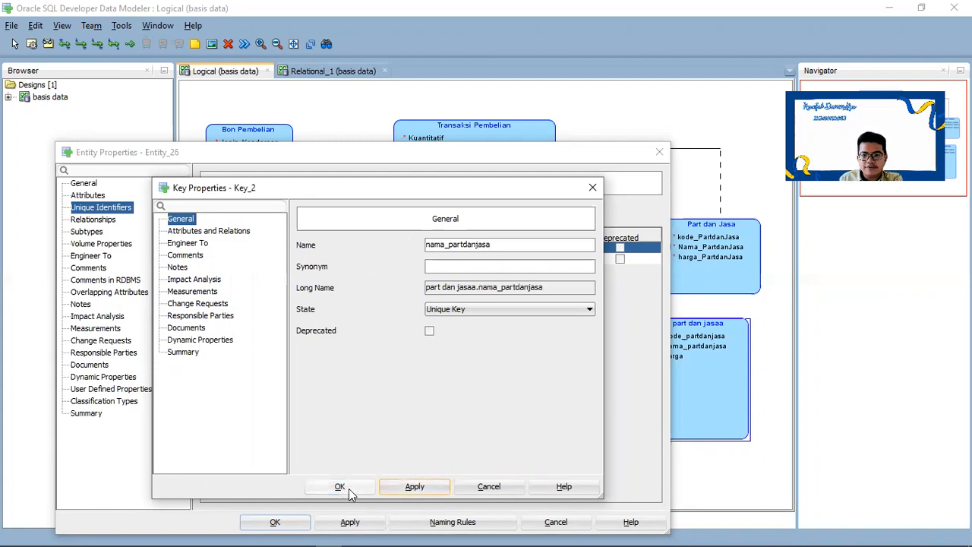
{"action": "left_click", "coordinate": [340, 487]}
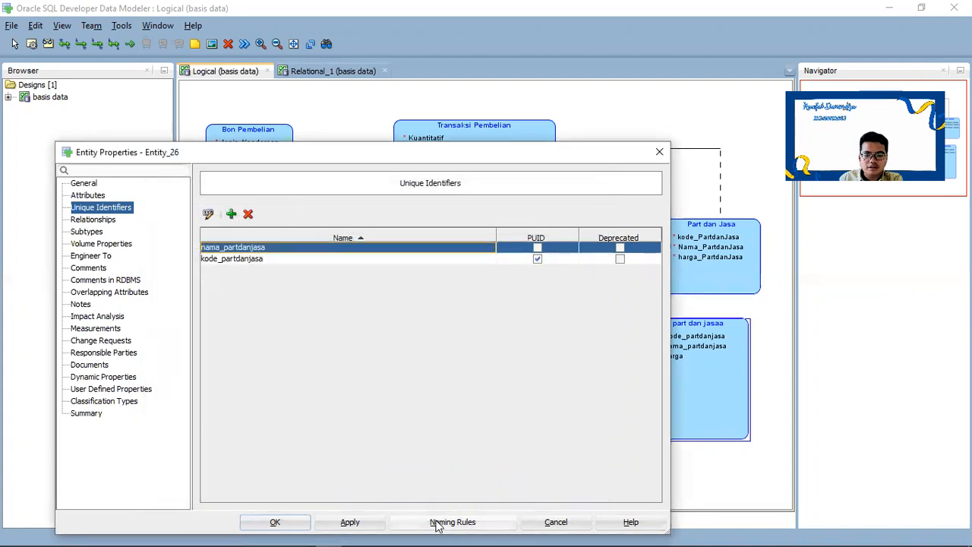
{"action": "left_click", "coordinate": [366, 529]}
{"action": "left_click", "coordinate": [276, 523]}
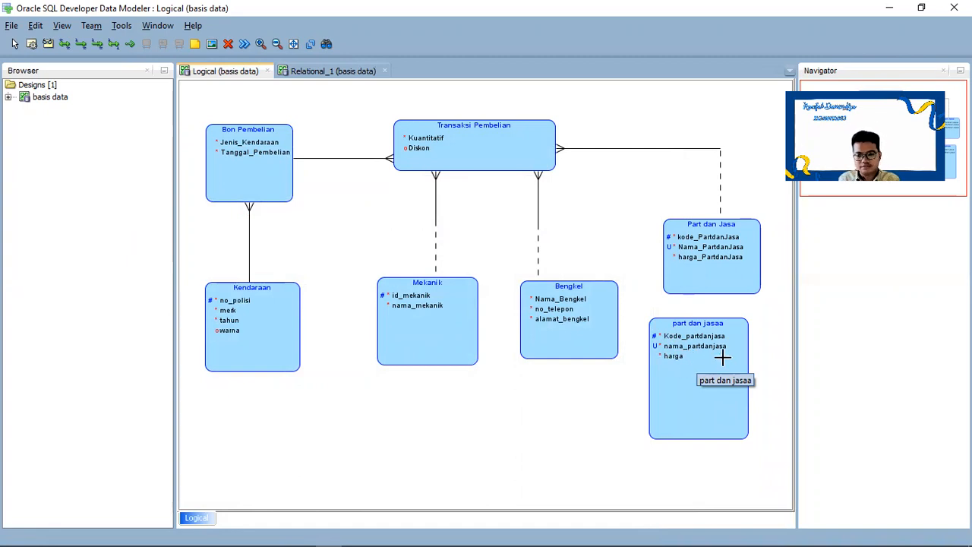
Move the part dan jasaa entity slightly down in the diagram and open the properties of the existing Part dan Jasa entity
{"action": "left_click", "coordinate": [697, 338]}
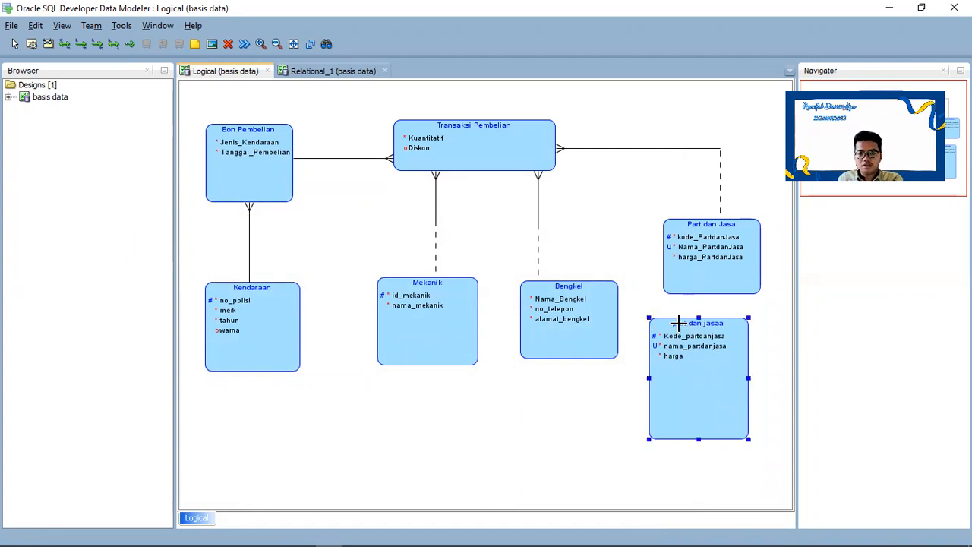
{"action": "left_click_drag", "start_coordinate": [678, 323], "coordinate": [679, 329]}
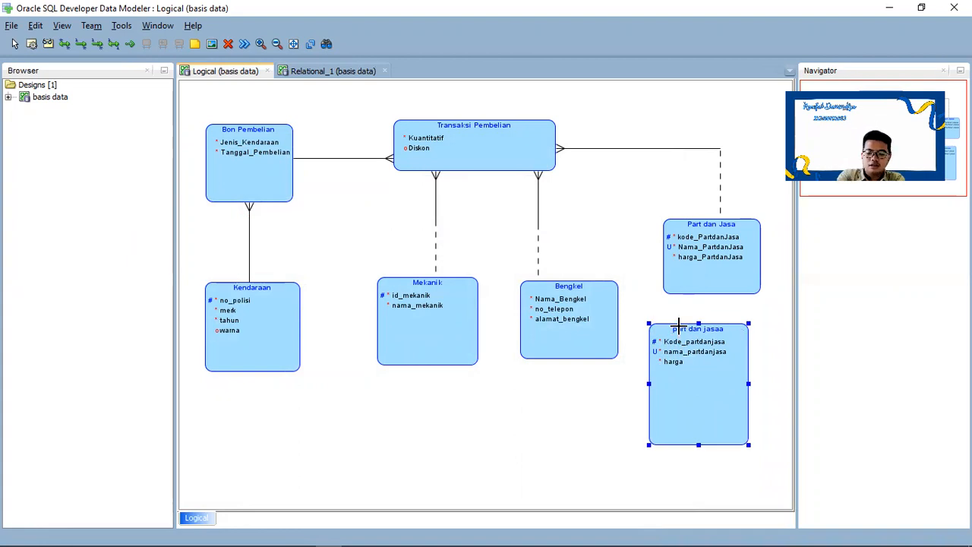
{"action": "double_click", "coordinate": [728, 226]}
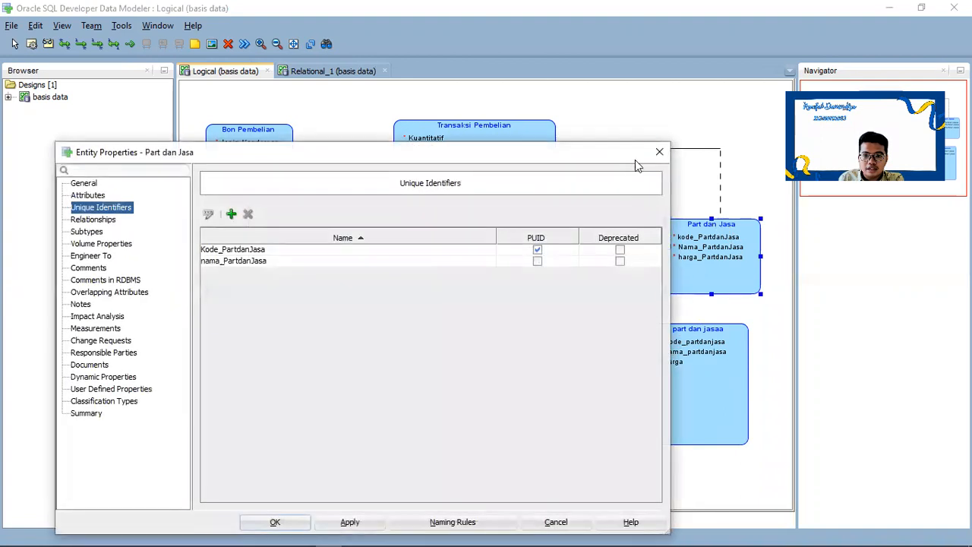
Close the Part dan Jasa properties and review each attribute's data type and mandatory setting in the Bengkel entity
{"action": "left_click", "coordinate": [657, 152]}
{"action": "double_click", "coordinate": [571, 292]}
{"action": "left_click", "coordinate": [89, 195]}
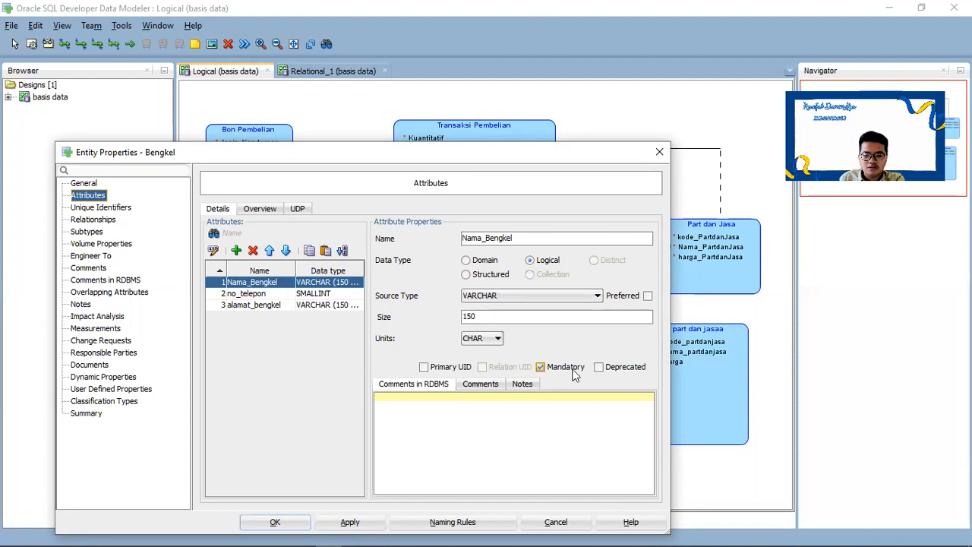
{"action": "left_click", "coordinate": [274, 294]}
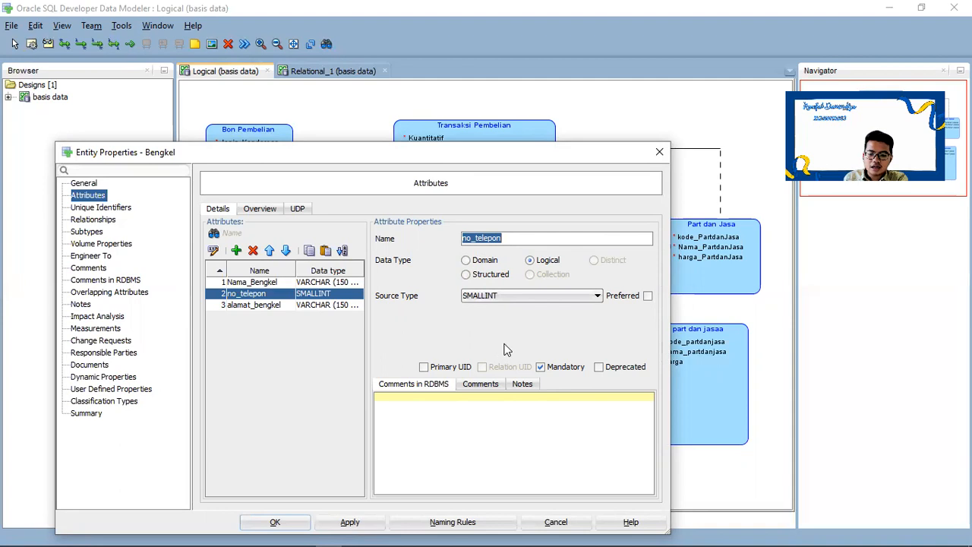
{"action": "left_click", "coordinate": [308, 305]}
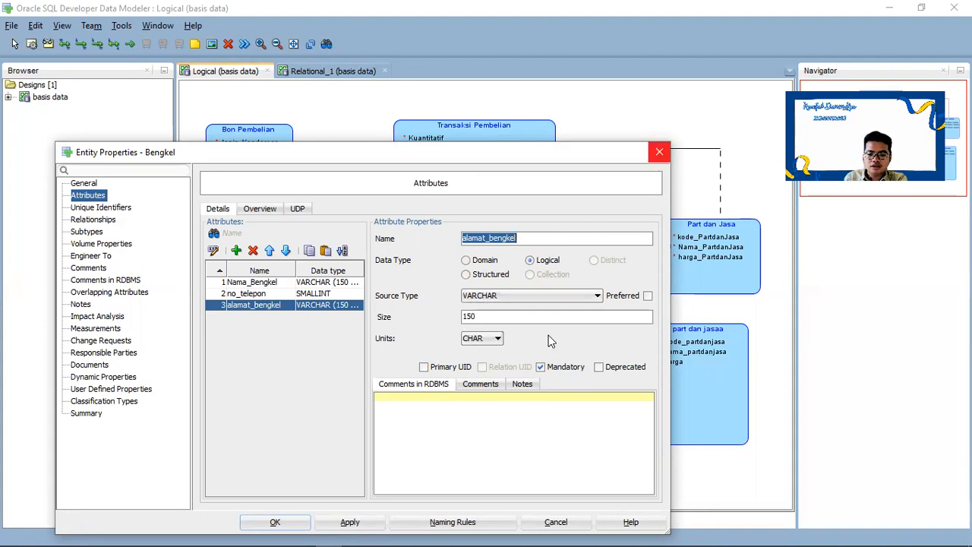
{"action": "left_click", "coordinate": [297, 523]}
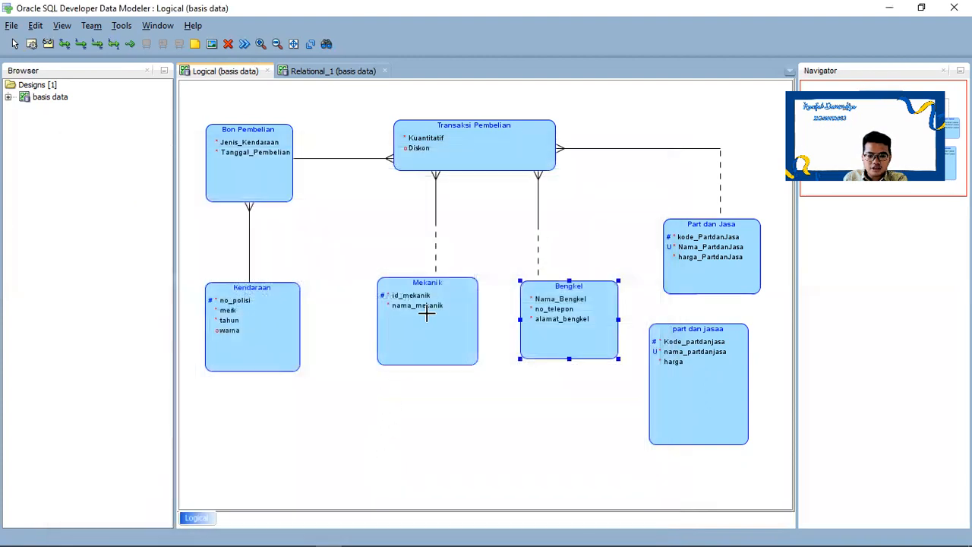
Review the data types and identifier settings of the Mekanik entity's id_mekanik and nama_mekanik attributes, closing its properties when done
{"action": "double_click", "coordinate": [445, 285]}
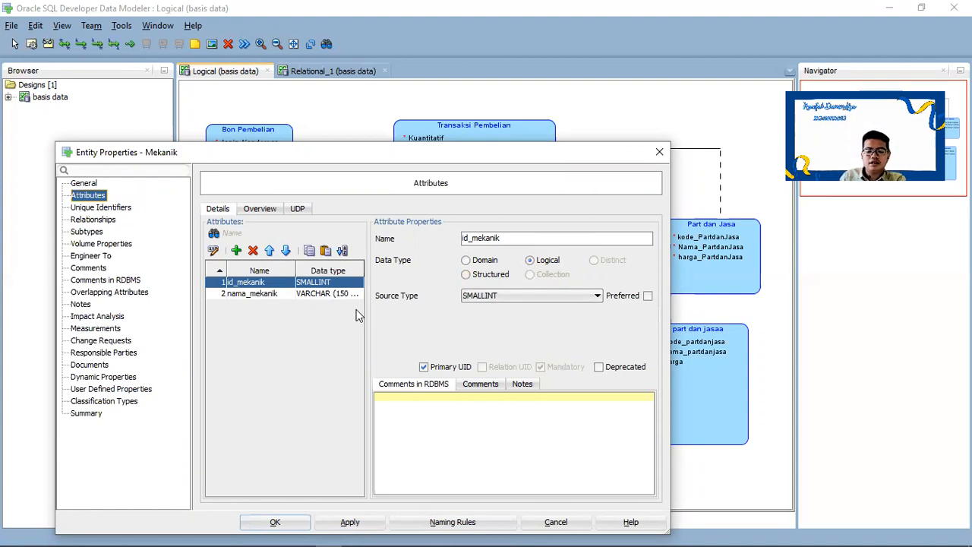
{"action": "left_click", "coordinate": [307, 294]}
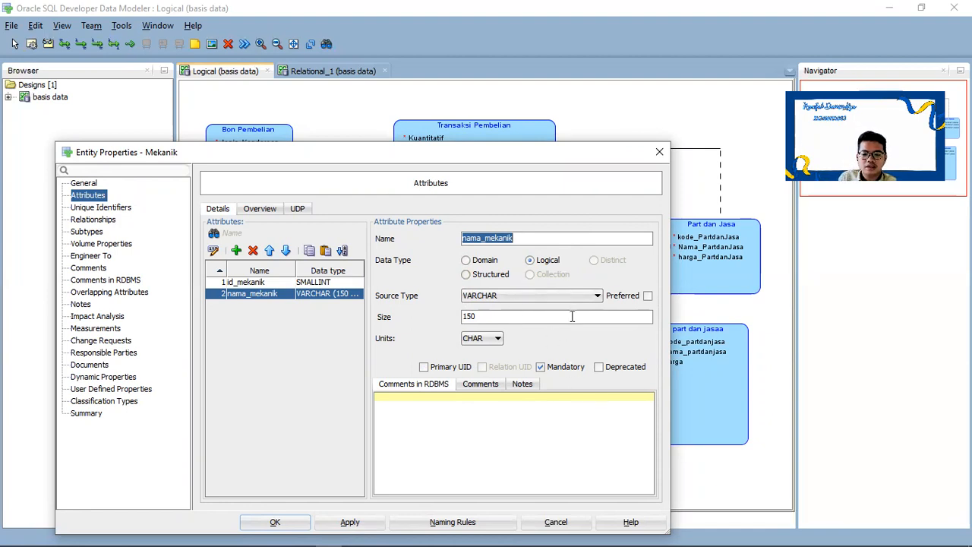
{"action": "left_click", "coordinate": [659, 152]}
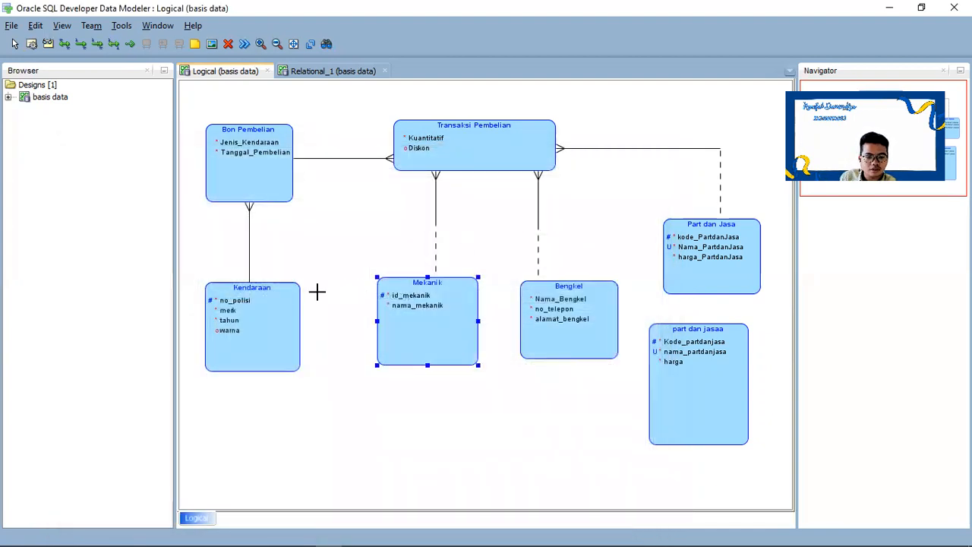
Review the Kendaraan entity's no_polisi, merk, tahun and warna attribute settings, then examine their markers up close in the diagram
{"action": "left_click", "coordinate": [264, 298]}
{"action": "double_click", "coordinate": [264, 299]}
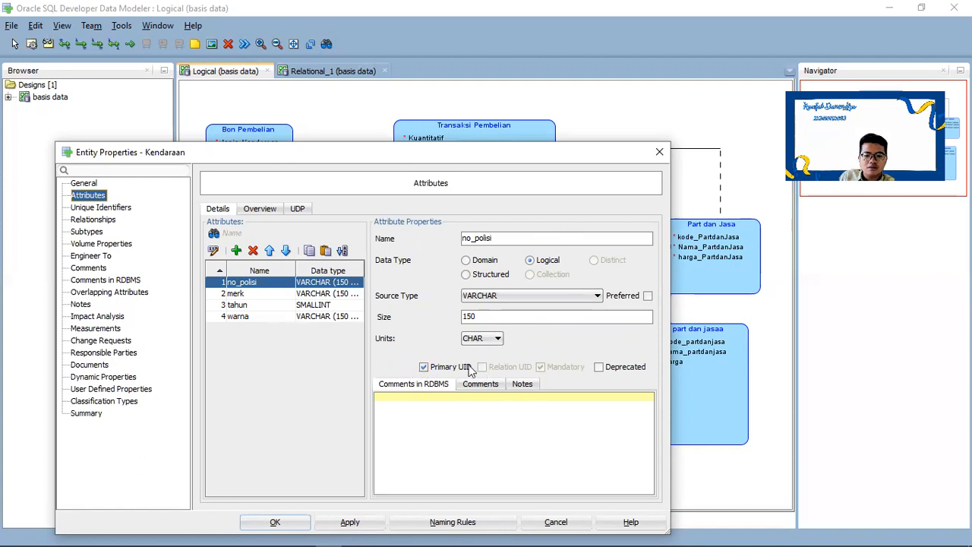
{"action": "left_click", "coordinate": [289, 294]}
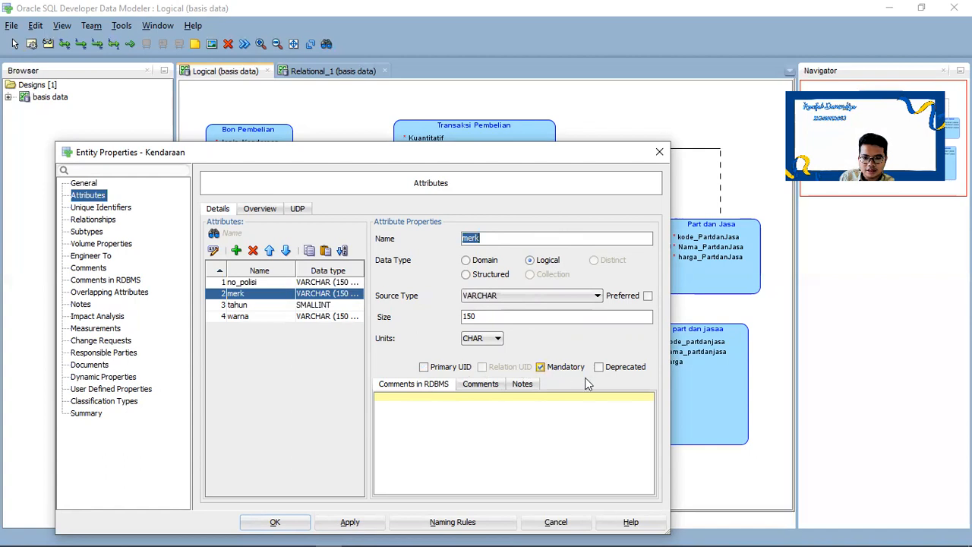
{"action": "left_click", "coordinate": [313, 306]}
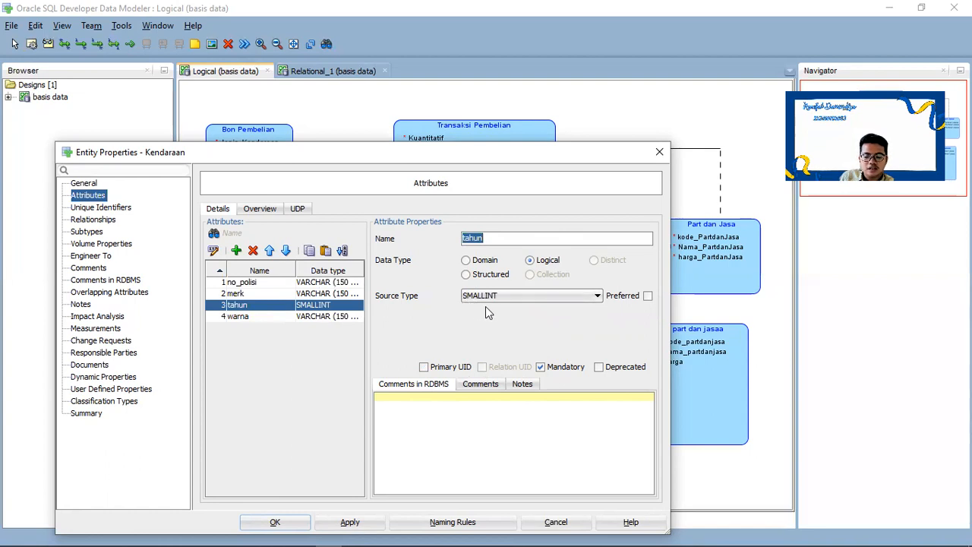
{"action": "left_click", "coordinate": [277, 318]}
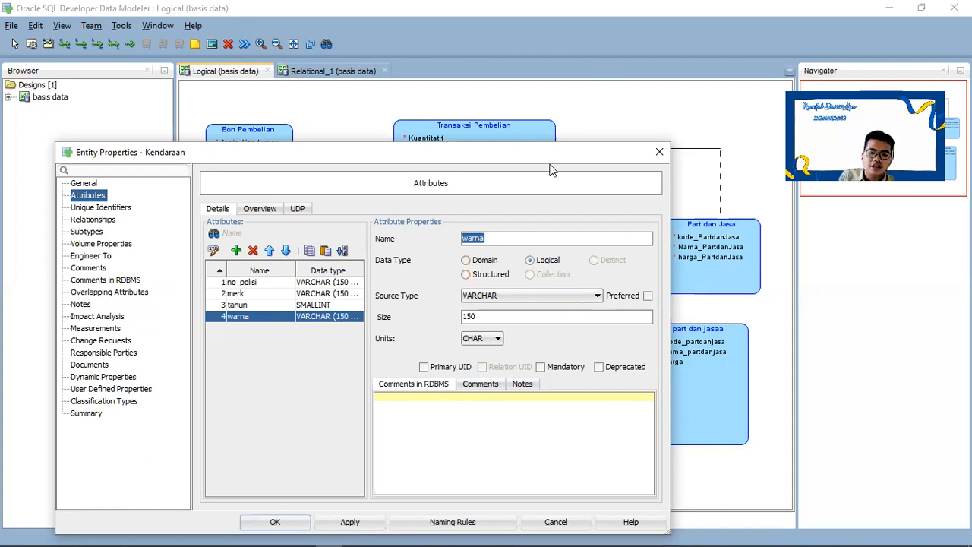
{"action": "left_click", "coordinate": [659, 152]}
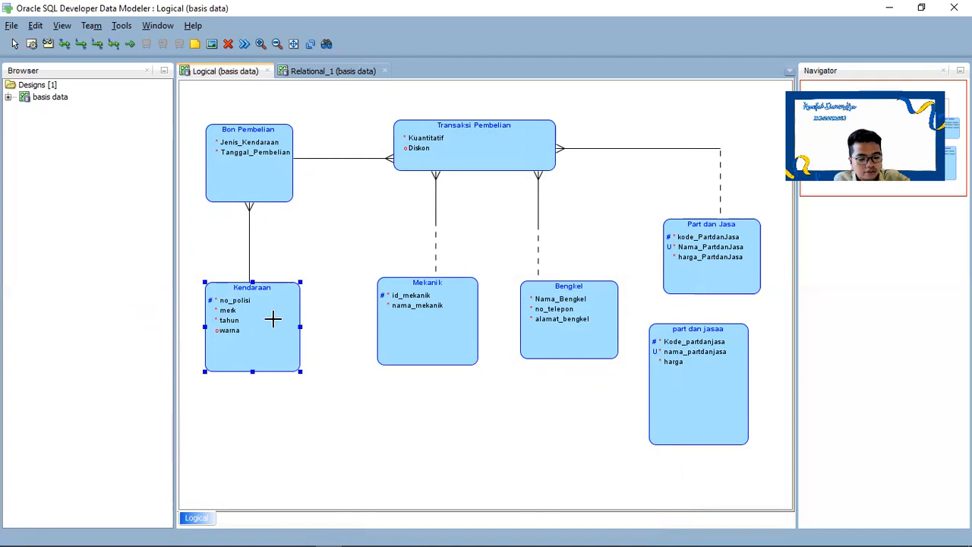
{"action": "scroll", "coordinate": [218, 344], "scroll_direction": "up", "scroll_amount": 5}
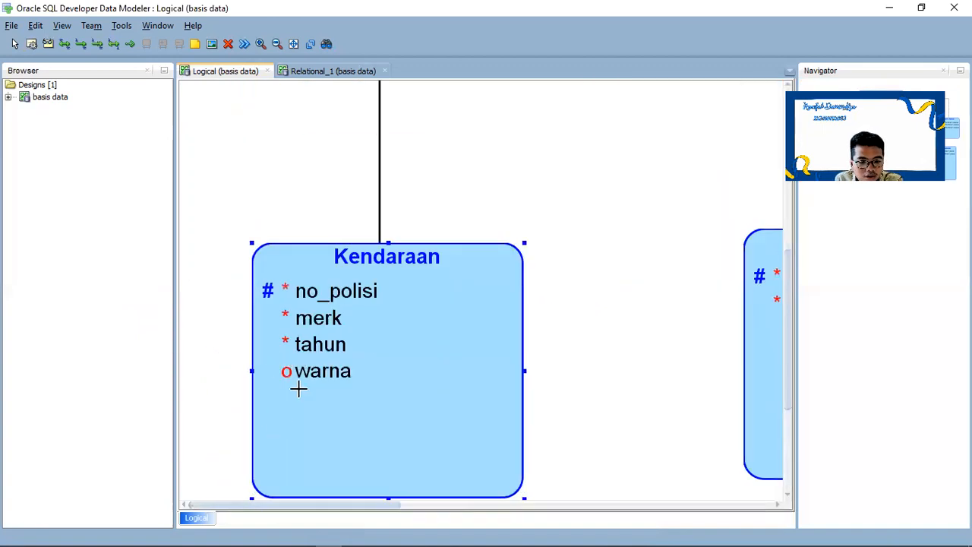
{"action": "scroll", "coordinate": [345, 284], "scroll_direction": "down", "scroll_amount": 3}
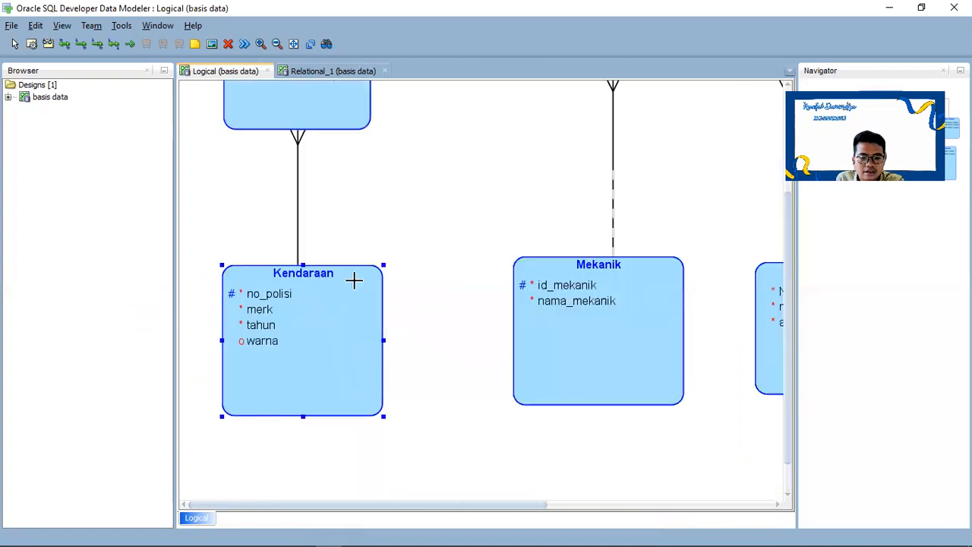
{"action": "scroll", "coordinate": [365, 228], "scroll_direction": "down", "scroll_amount": 1}
{"action": "scroll", "coordinate": [375, 224], "scroll_direction": "down", "scroll_amount": 1}
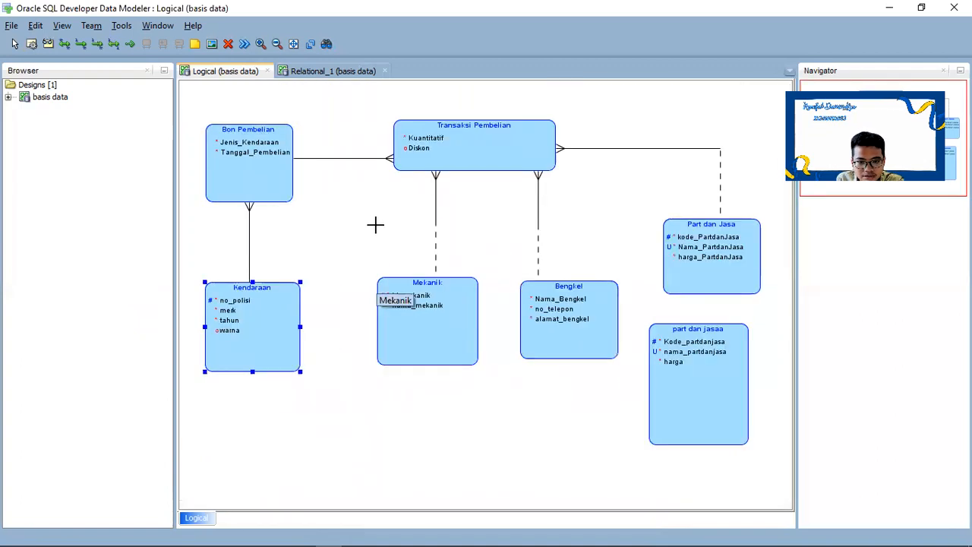